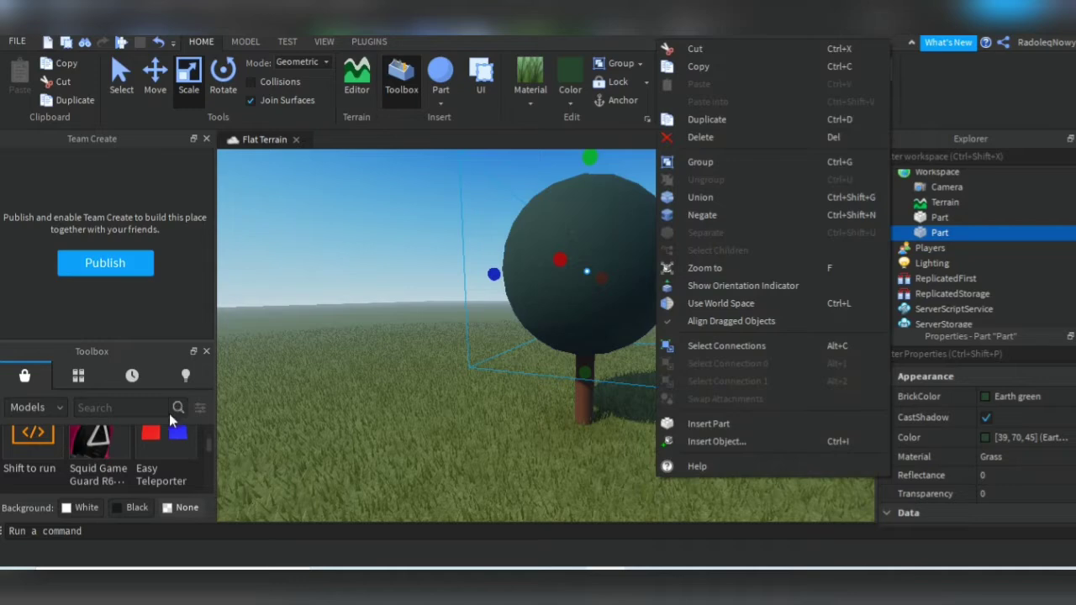
Insert the Shift to run model from the toolbox into the workspace.
{"action": "left_click", "coordinate": [40, 480]}
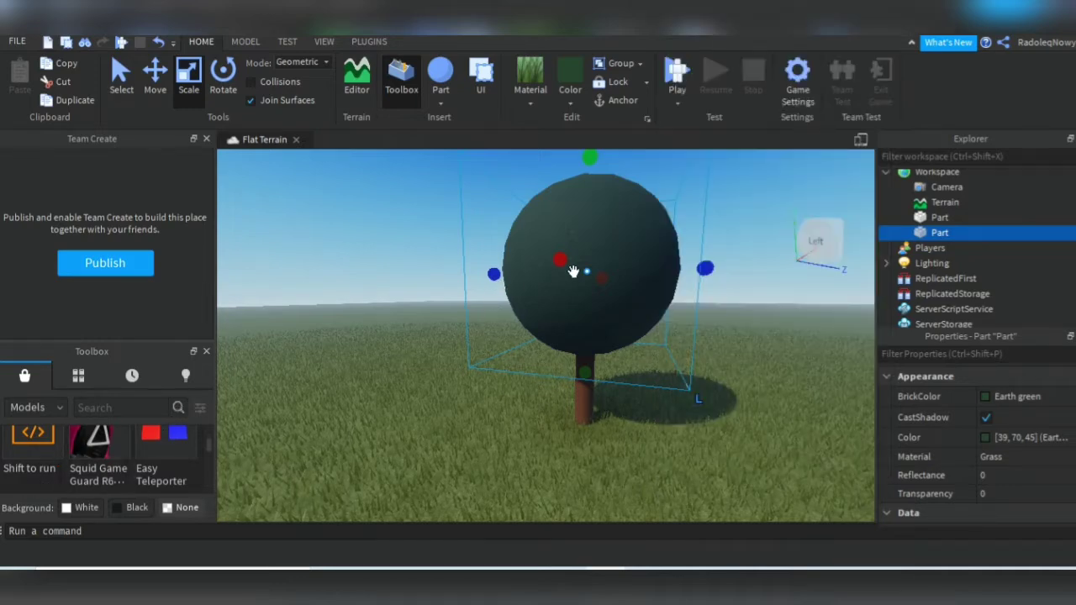
{"action": "right_click_drag", "start_coordinate": [560, 381], "coordinate": [561, 340]}
{"action": "scroll", "coordinate": [561, 341], "scroll_direction": "up", "scroll_amount": 3}
{"action": "scroll", "coordinate": [554, 351], "scroll_direction": "down", "scroll_amount": 5}
{"action": "scroll", "coordinate": [565, 389], "scroll_direction": "up", "scroll_amount": 2}
{"action": "right_click_drag", "start_coordinate": [566, 392], "coordinate": [563, 385]}
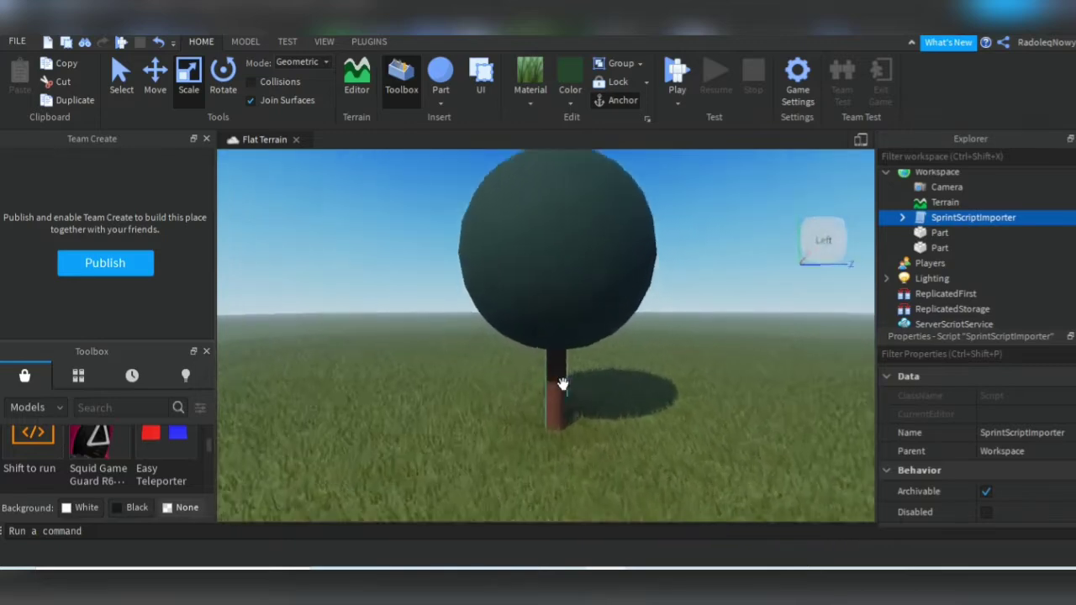
Select the trunk part and examine the tree from all sides, near and far.
{"action": "key", "text": "a"}
{"action": "left_click", "coordinate": [920, 233]}
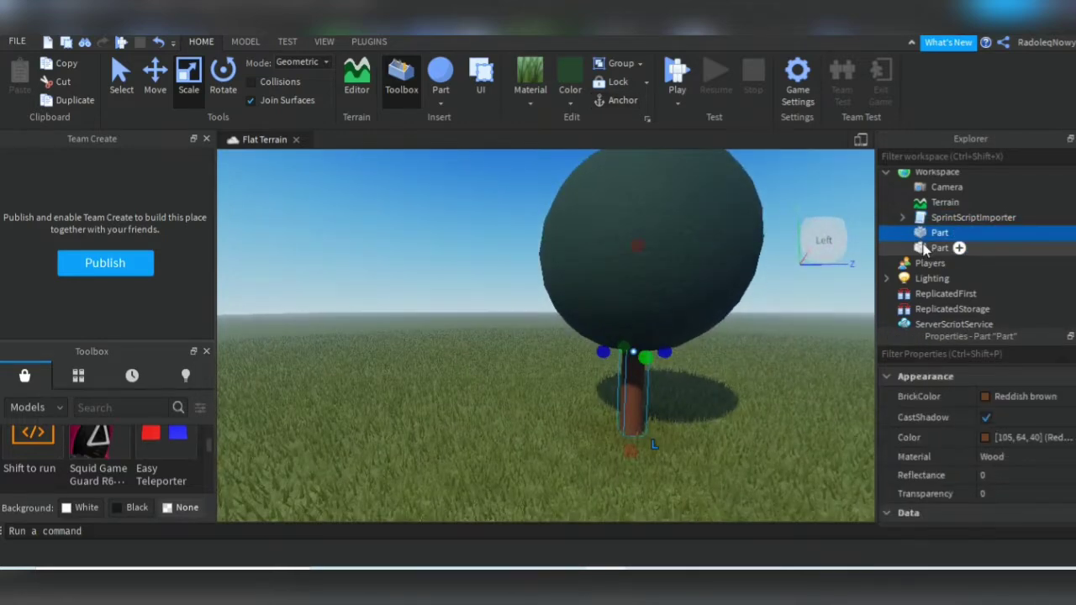
{"action": "scroll", "coordinate": [723, 370], "scroll_direction": "up", "scroll_amount": 2}
{"action": "scroll", "coordinate": [720, 379], "scroll_direction": "up", "scroll_amount": 4}
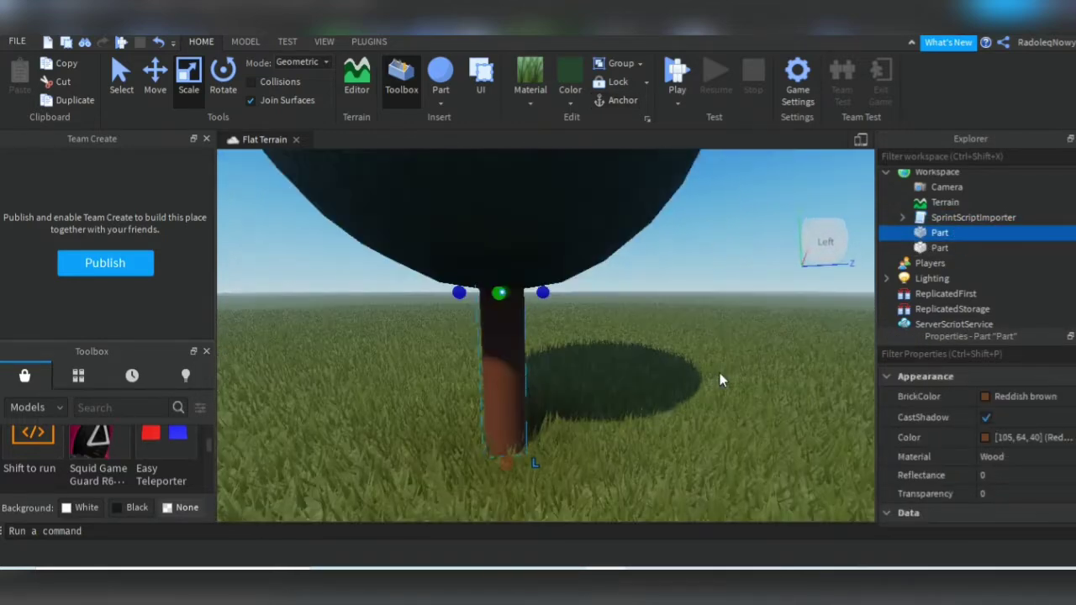
{"action": "scroll", "coordinate": [720, 378], "scroll_direction": "down", "scroll_amount": 1}
{"action": "right_click_drag", "start_coordinate": [620, 359], "coordinate": [613, 339]}
{"action": "scroll", "coordinate": [614, 338], "scroll_direction": "up", "scroll_amount": 1}
{"action": "scroll", "coordinate": [613, 339], "scroll_direction": "down", "scroll_amount": 3}
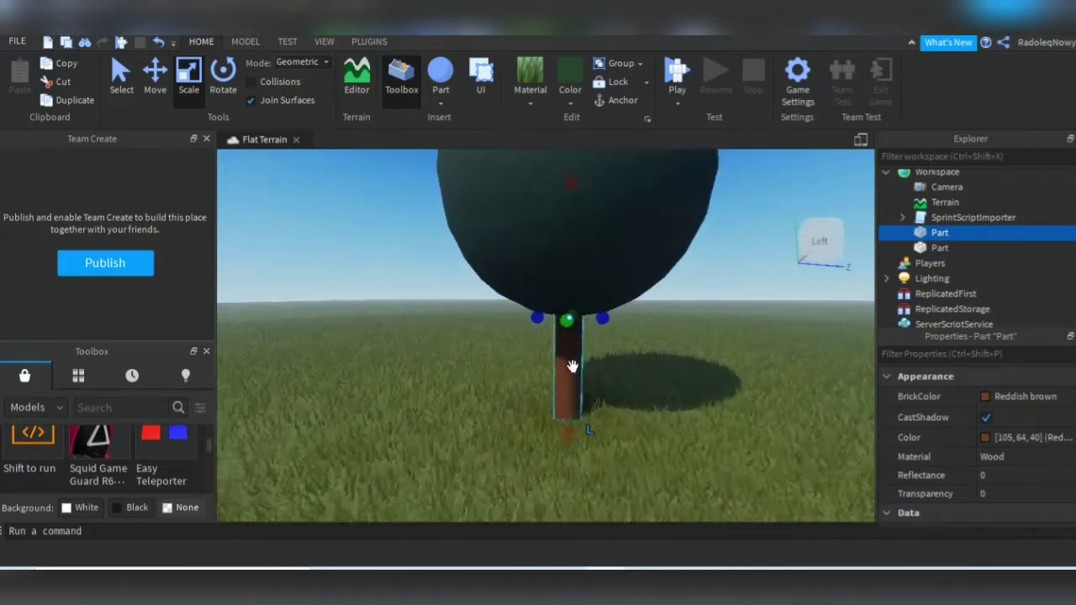
{"action": "scroll", "coordinate": [577, 377], "scroll_direction": "up", "scroll_amount": 5}
{"action": "scroll", "coordinate": [575, 376], "scroll_direction": "down", "scroll_amount": 8}
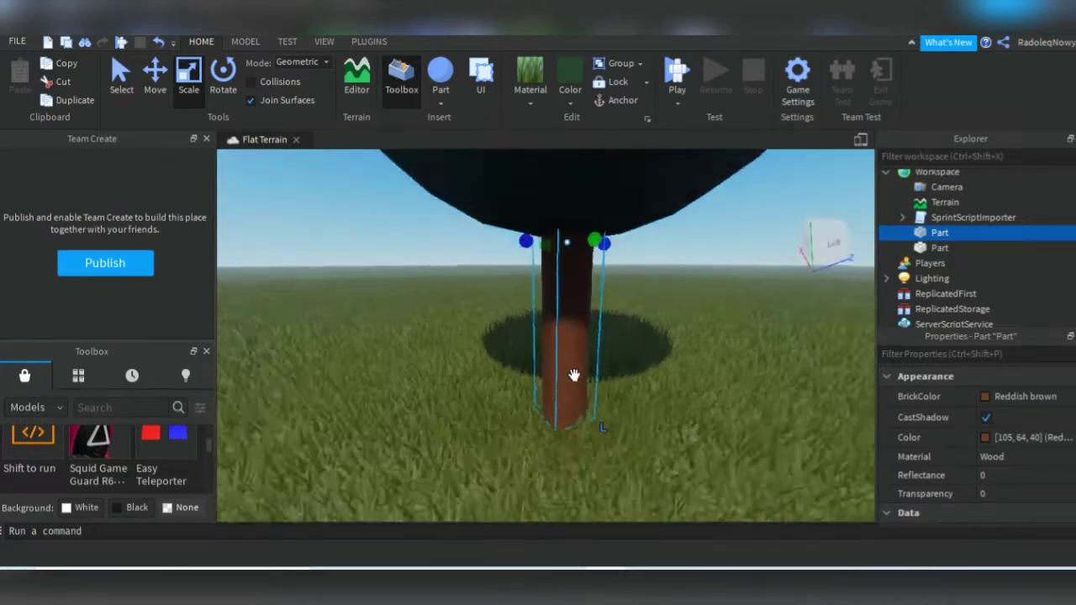
{"action": "right_click_drag", "start_coordinate": [560, 351], "coordinate": [562, 357]}
{"action": "key", "text": "w"}
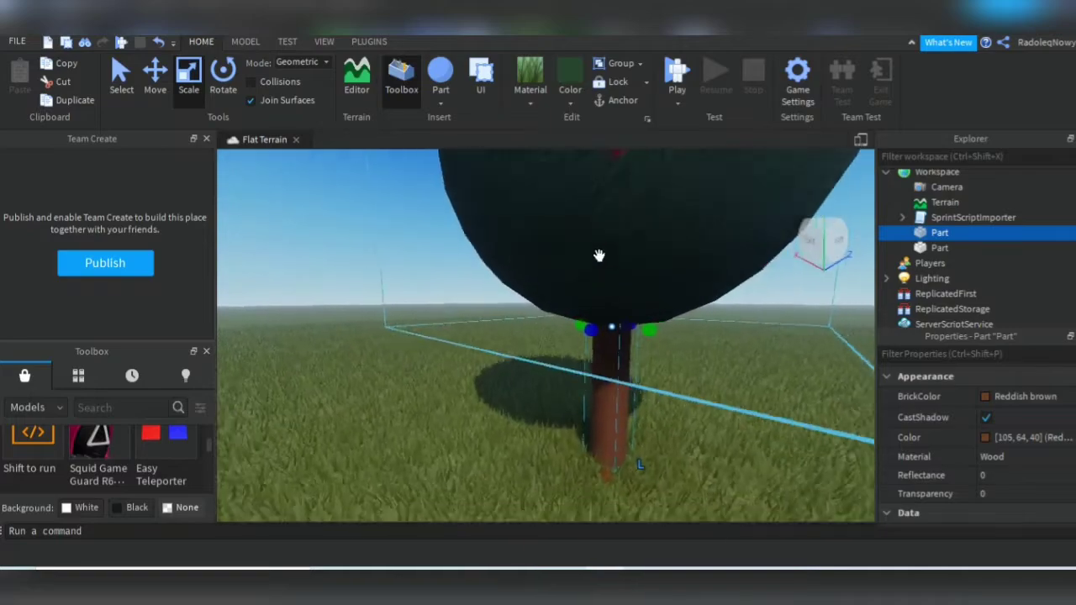
{"action": "key", "text": "s"}
{"action": "key", "text": "w"}
{"action": "key", "text": "a"}
{"action": "key", "text": "d"}
{"action": "right_click_drag", "start_coordinate": [621, 198], "coordinate": [621, 199]}
{"action": "key", "text": "a"}
{"action": "key", "text": "d"}
{"action": "key", "text": "d"}
{"action": "key", "text": "w"}
{"action": "key", "text": "s"}
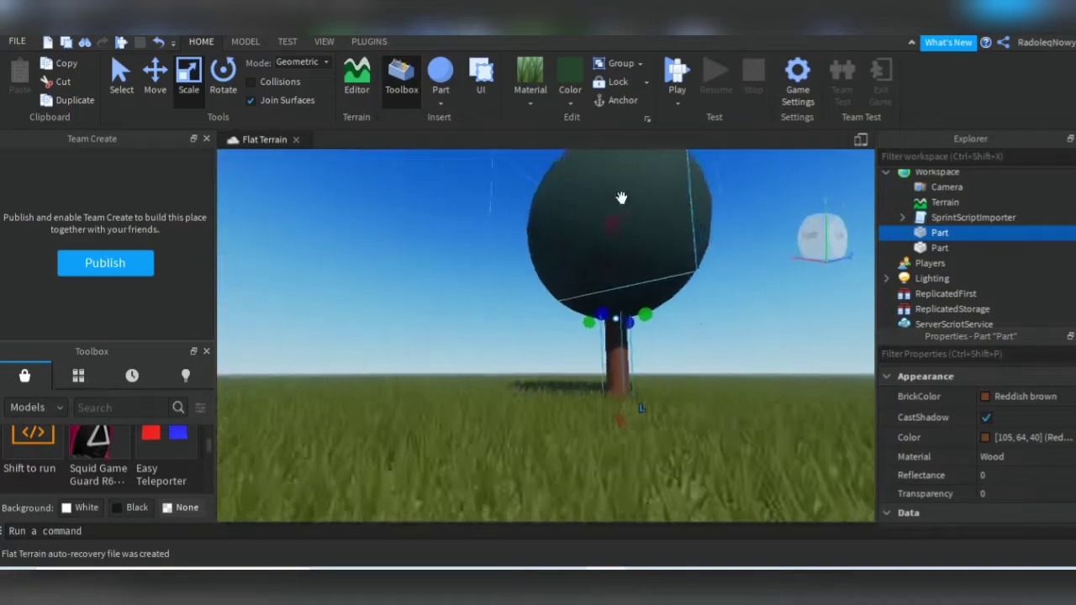
{"action": "key", "text": "w"}
{"action": "right_click_drag", "start_coordinate": [711, 266], "coordinate": [712, 267]}
{"action": "scroll", "coordinate": [712, 267], "scroll_direction": "down", "scroll_amount": 5}
{"action": "scroll", "coordinate": [712, 267], "scroll_direction": "up", "scroll_amount": 6}
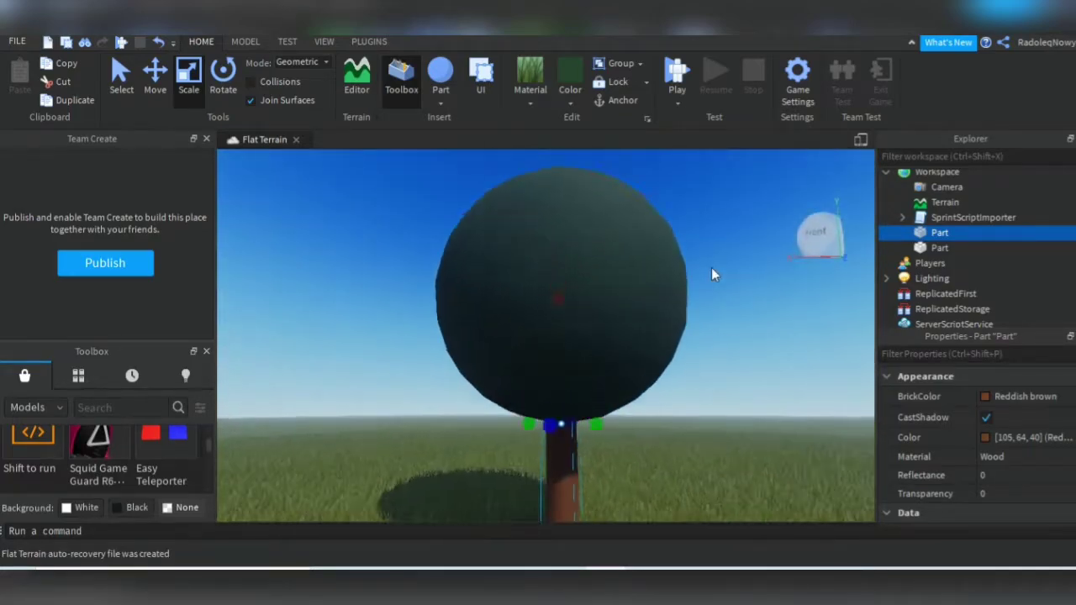
{"action": "scroll", "coordinate": [712, 268], "scroll_direction": "down", "scroll_amount": 4}
{"action": "scroll", "coordinate": [712, 274], "scroll_direction": "down", "scroll_amount": 5}
{"action": "scroll", "coordinate": [712, 273], "scroll_direction": "up", "scroll_amount": 5}
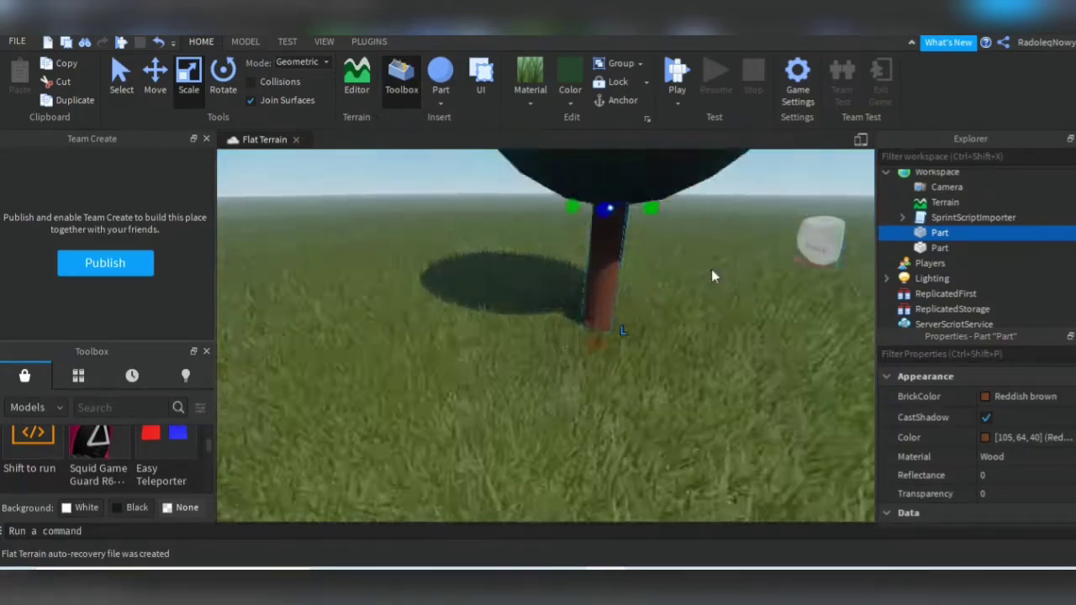
{"action": "scroll", "coordinate": [713, 271], "scroll_direction": "down", "scroll_amount": 6}
{"action": "scroll", "coordinate": [568, 309], "scroll_direction": "up", "scroll_amount": 8}
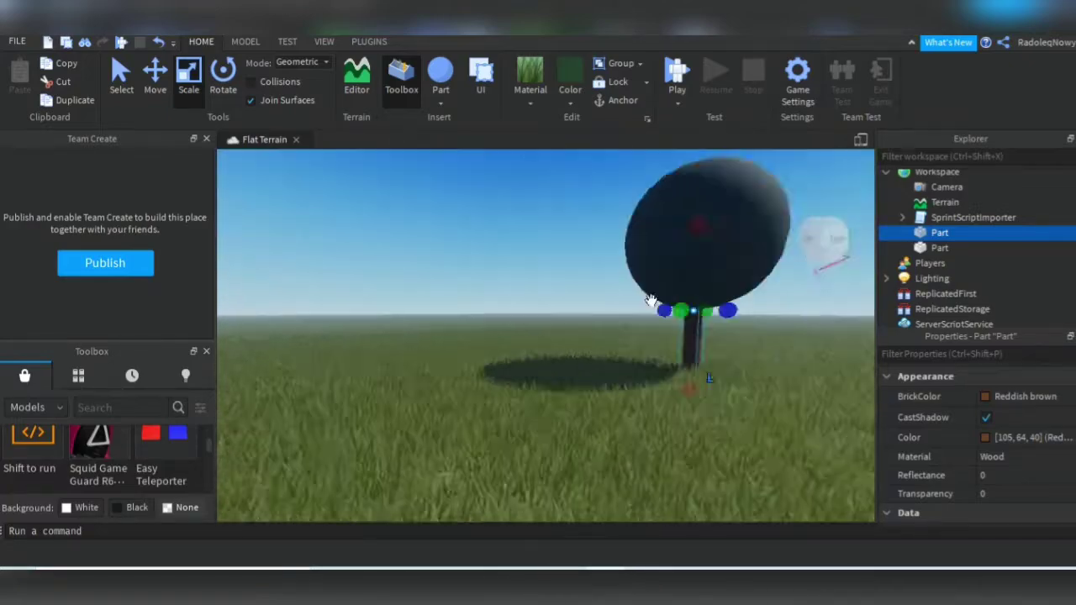
{"action": "scroll", "coordinate": [604, 335], "scroll_direction": "down", "scroll_amount": 5}
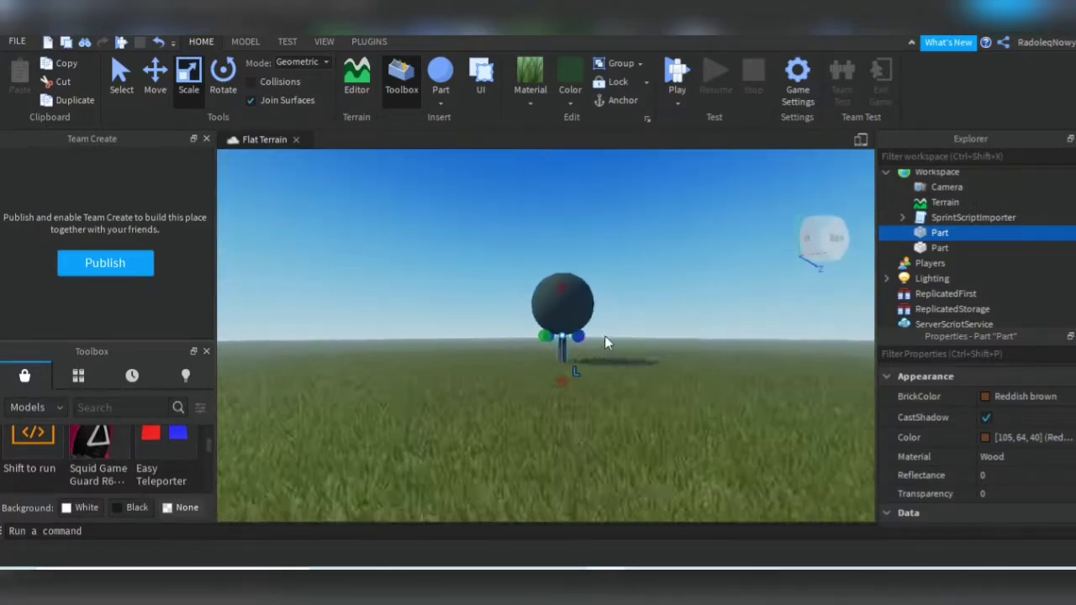
{"action": "scroll", "coordinate": [604, 336], "scroll_direction": "up", "scroll_amount": 6}
Move the trunk out from under the foliage sphere and apply the Wood material to it.
{"action": "left_click_drag", "start_coordinate": [495, 347], "coordinate": [696, 437]}
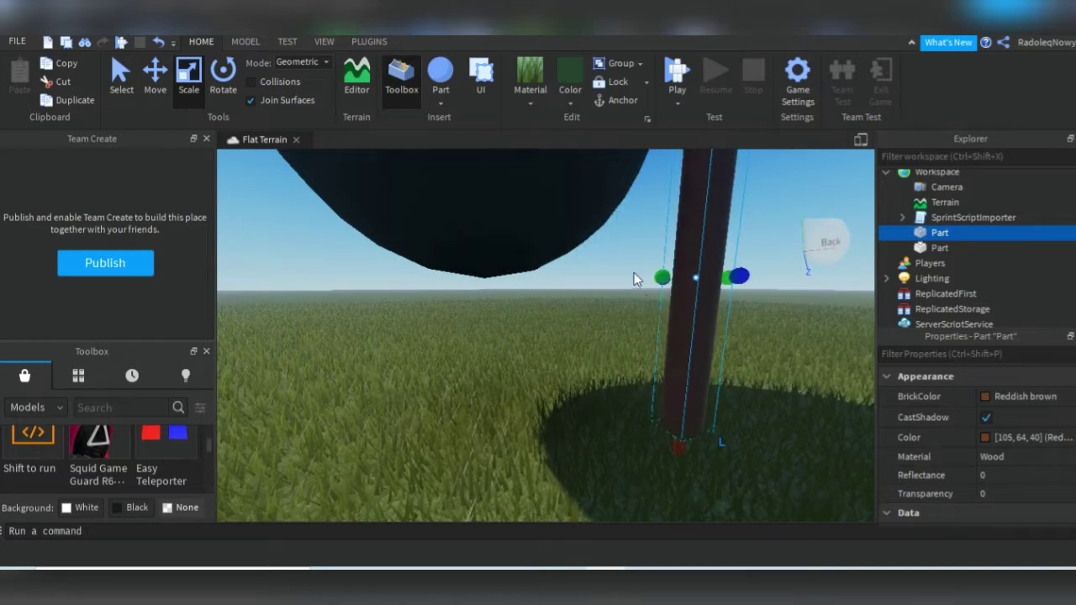
{"action": "left_click", "coordinate": [530, 101]}
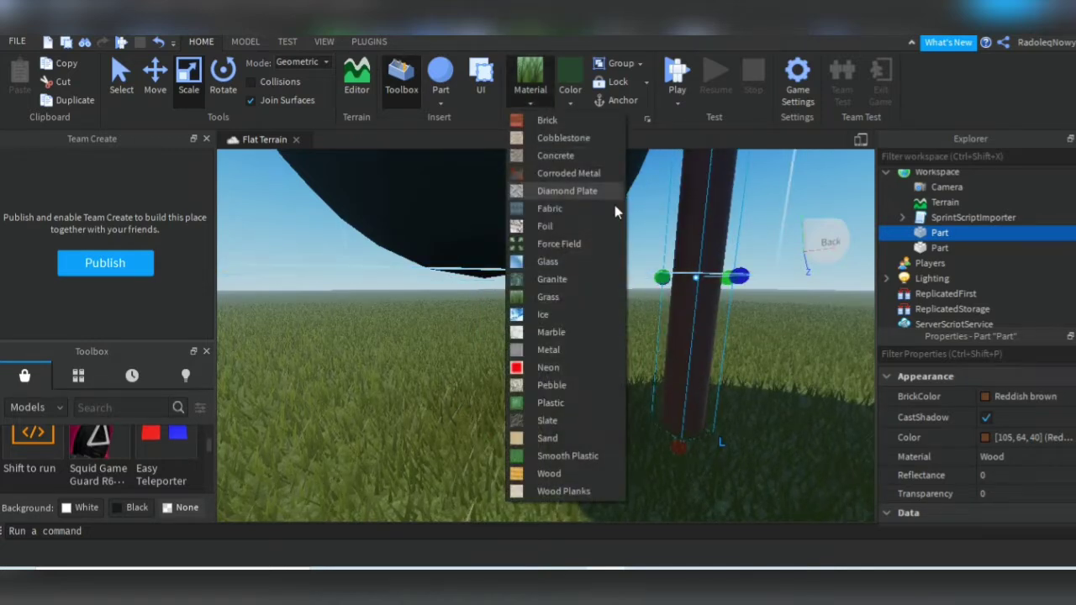
{"action": "left_click", "coordinate": [538, 473]}
{"action": "left_click", "coordinate": [569, 103]}
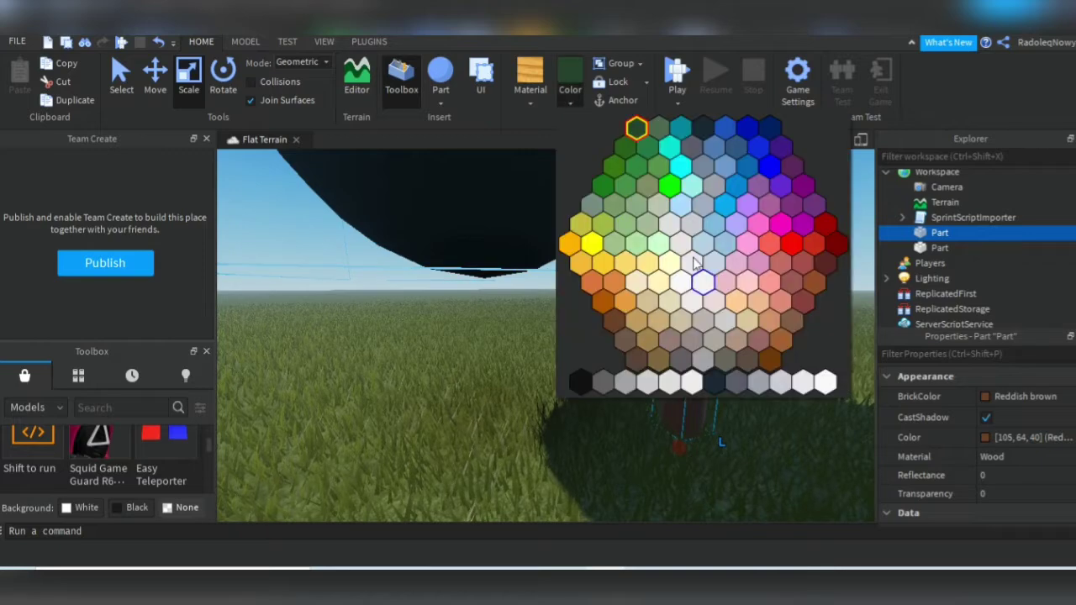
{"action": "left_click", "coordinate": [447, 224]}
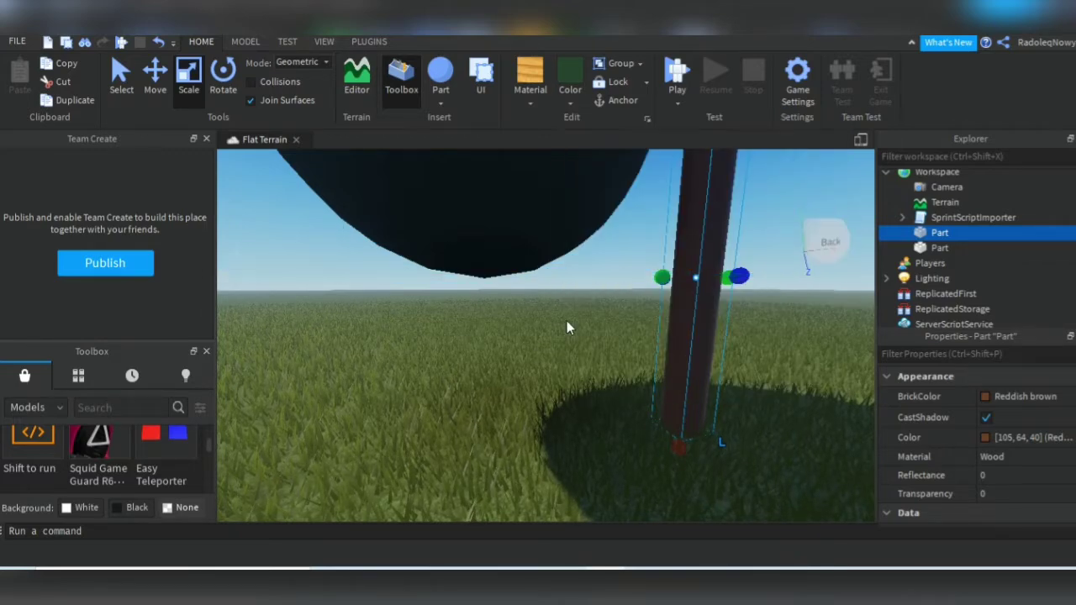
Move the green foliage sphere sideways until it sits centred over the trunk.
{"action": "right_click_drag", "start_coordinate": [567, 321], "coordinate": [567, 328]}
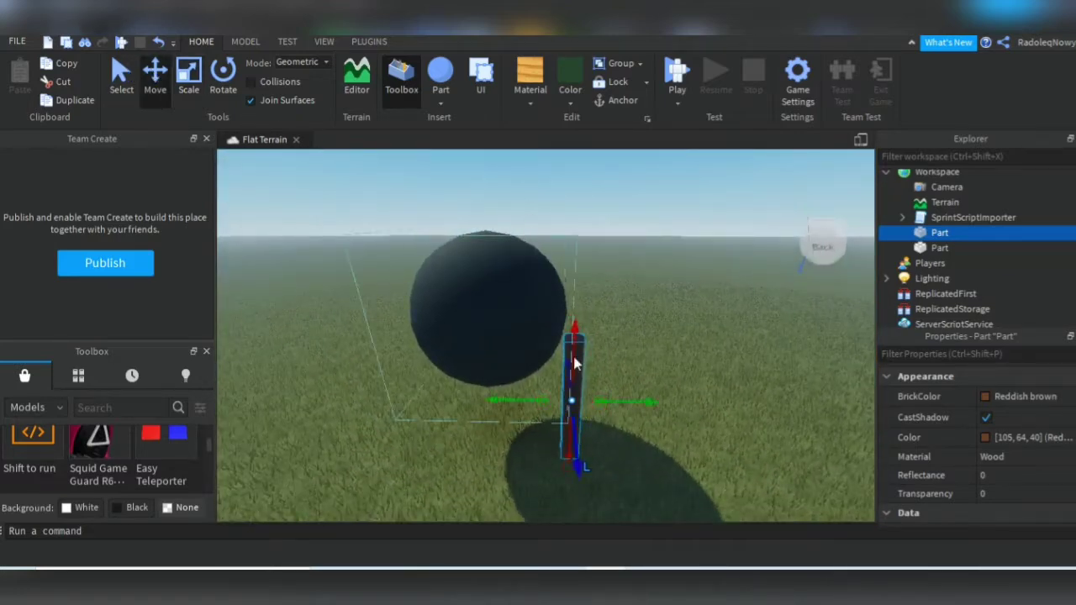
{"action": "left_click", "coordinate": [559, 285]}
{"action": "left_click_drag", "start_coordinate": [586, 329], "coordinate": [642, 358]}
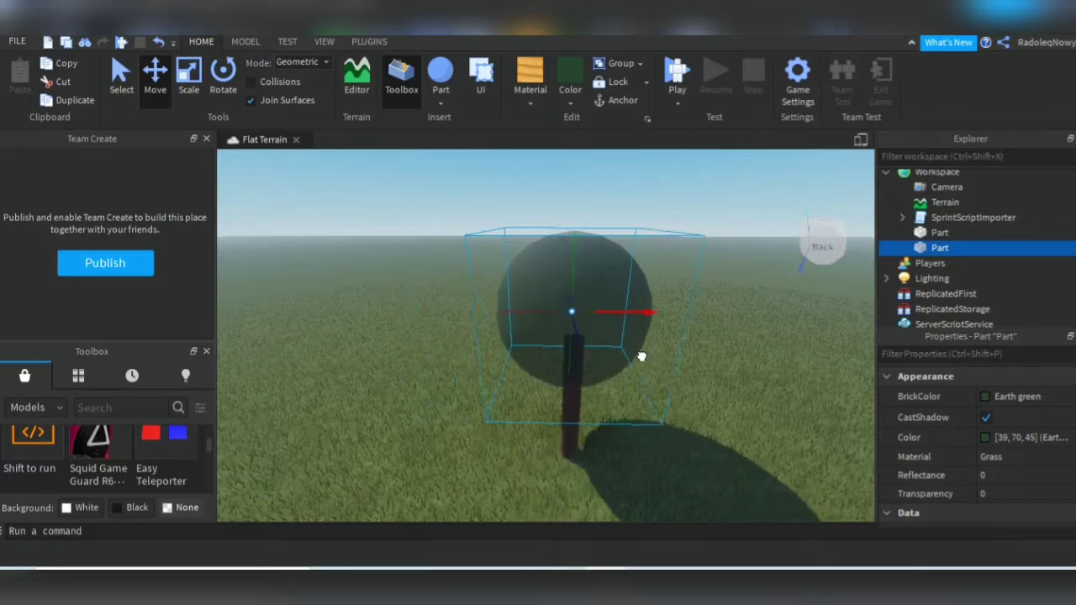
{"action": "scroll", "coordinate": [644, 401], "scroll_direction": "up", "scroll_amount": 5}
{"action": "right_click_drag", "start_coordinate": [649, 402], "coordinate": [594, 344]}
{"action": "left_click_drag", "start_coordinate": [599, 328], "coordinate": [676, 343]}
{"action": "mouse_move", "coordinate": [678, 367]}
{"action": "right_mouse_down"}
{"action": "mouse_move", "coordinate": [669, 368]}
{"action": "mouse_move", "coordinate": [676, 375]}
{"action": "right_mouse_up"}
{"action": "scroll", "coordinate": [677, 375], "scroll_direction": "down", "scroll_amount": 5}
Run a playtest of the place with the assembled tree.
{"action": "key", "text": "s"}
{"action": "key", "text": "w"}
{"action": "key", "text": "d"}
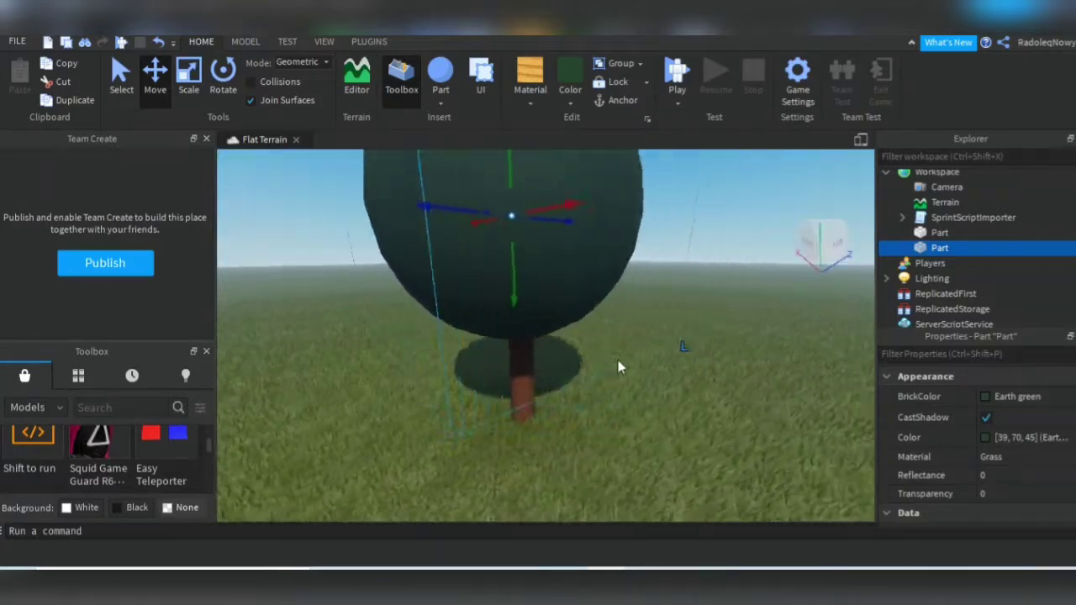
{"action": "key", "text": "s"}
{"action": "left_click", "coordinate": [677, 76]}
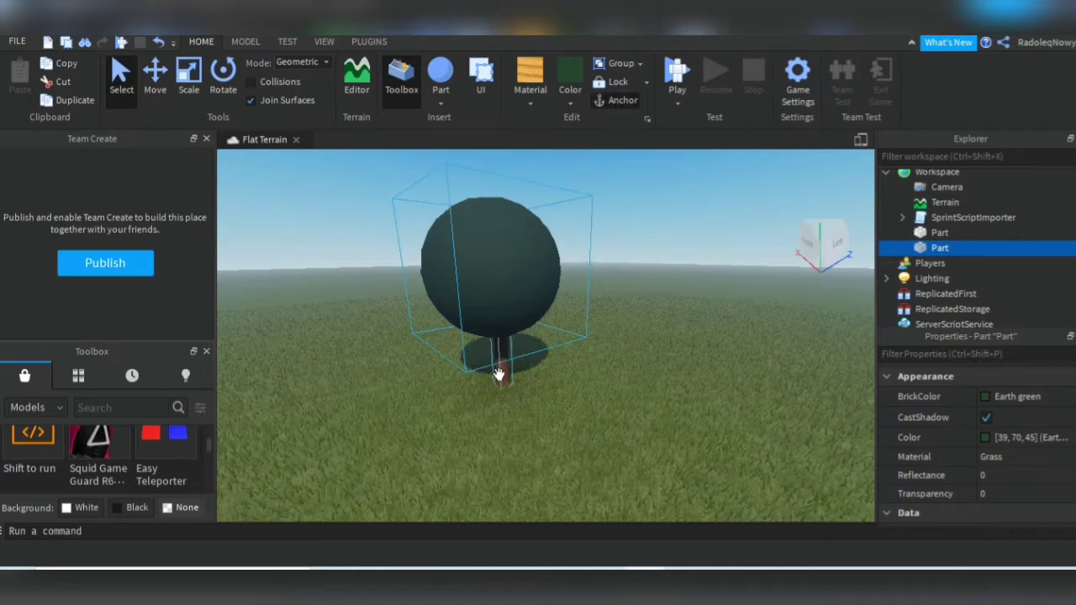
Select the trunk and examine its joint with the foliage sphere up close and from several angles.
{"action": "left_click", "coordinate": [538, 347]}
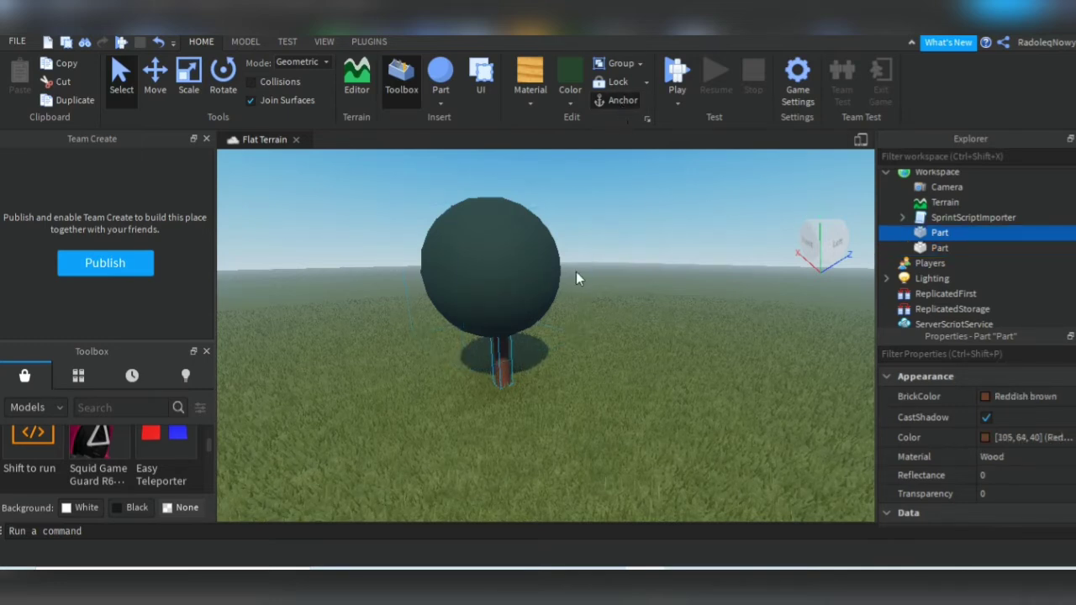
{"action": "right_click_drag", "start_coordinate": [575, 272], "coordinate": [570, 268]}
{"action": "key", "text": "w"}
{"action": "key", "text": "s"}
{"action": "key", "text": "w"}
{"action": "scroll", "coordinate": [579, 269], "scroll_direction": "up", "scroll_amount": 8}
{"action": "scroll", "coordinate": [579, 269], "scroll_direction": "down", "scroll_amount": 2}
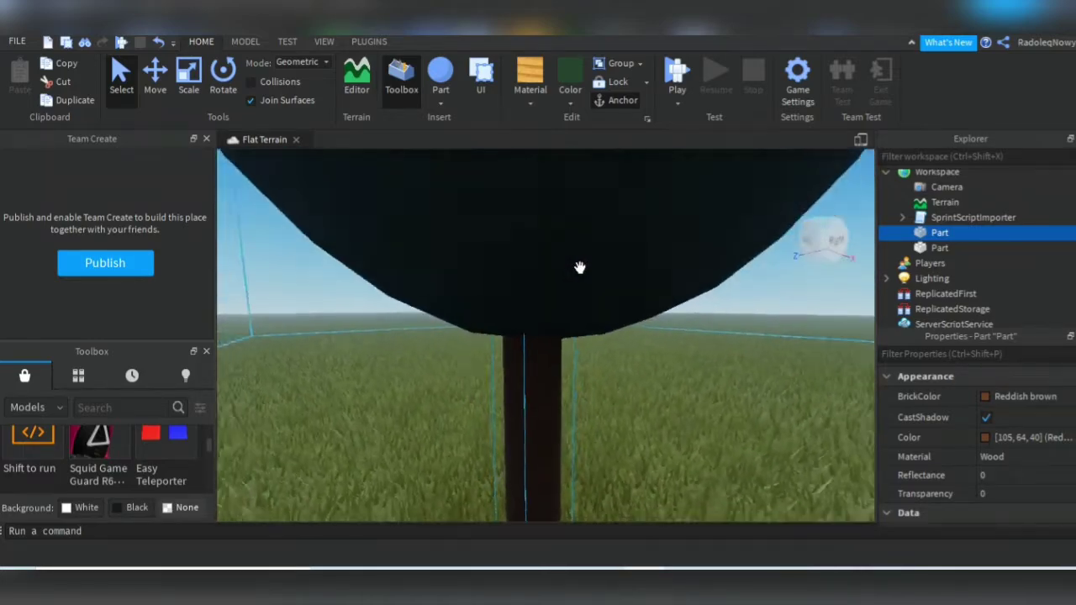
{"action": "key", "text": "w"}
{"action": "key", "text": "s"}
{"action": "key", "text": "s"}
{"action": "key", "text": "w"}
{"action": "key", "text": "s"}
{"action": "key", "text": "w"}
{"action": "key", "text": "d"}
{"action": "key", "text": "s"}
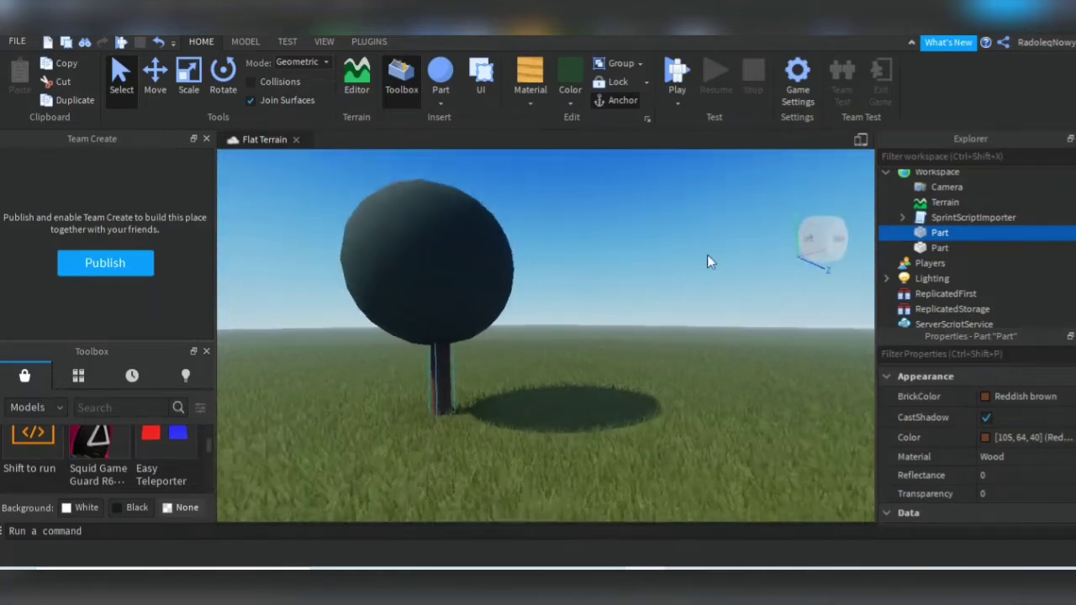
{"action": "key", "text": "f"}
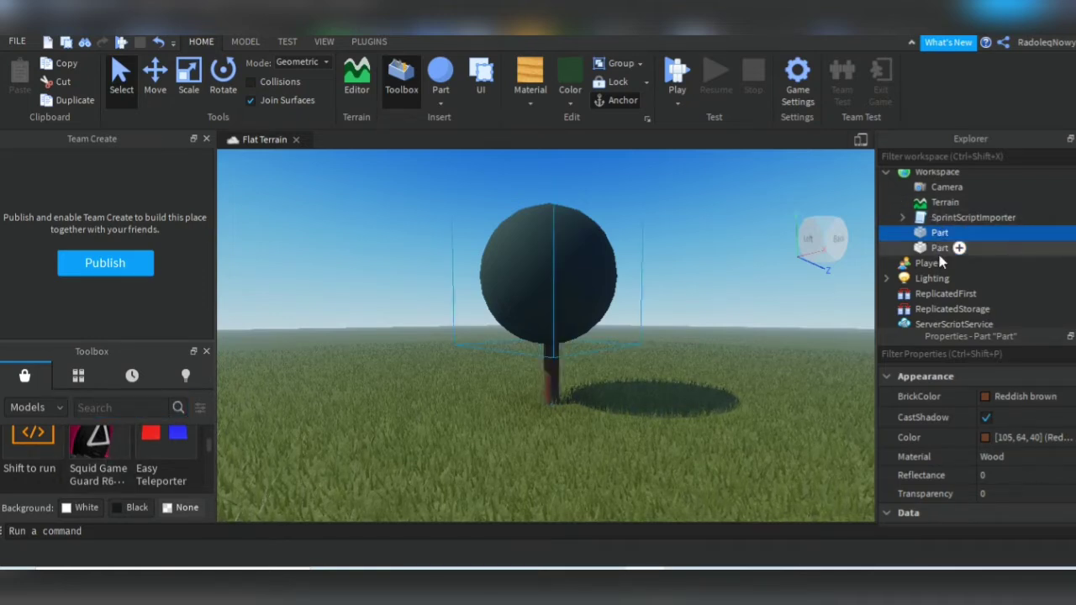
Nest the foliage part under the trunk part in the workspace hierarchy and shift both together along the blue axis.
{"action": "left_click_drag", "start_coordinate": [939, 248], "coordinate": [934, 231]}
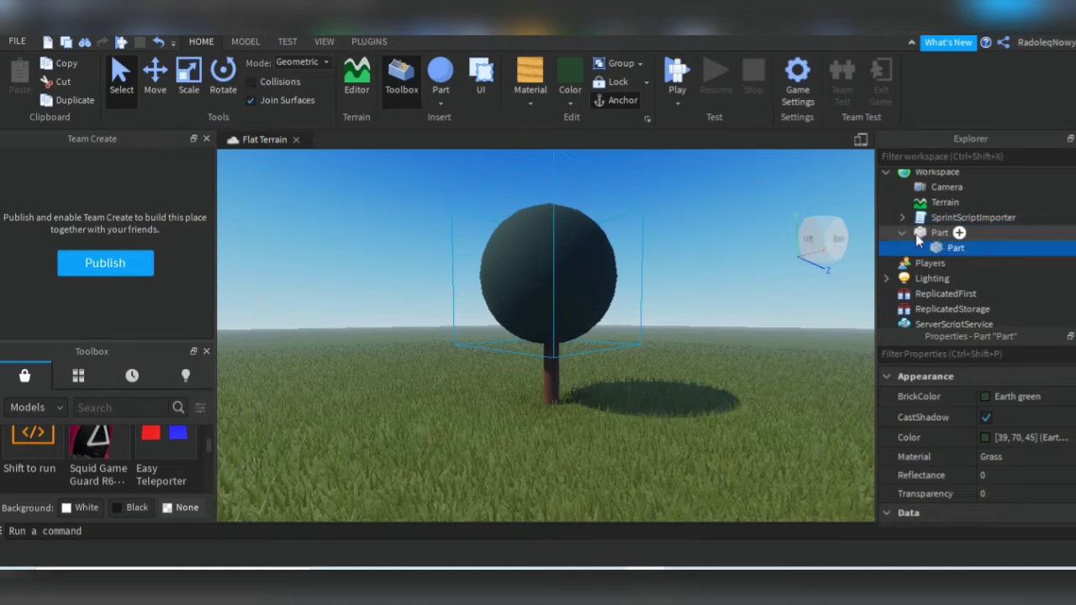
{"action": "left_click", "coordinate": [903, 233]}
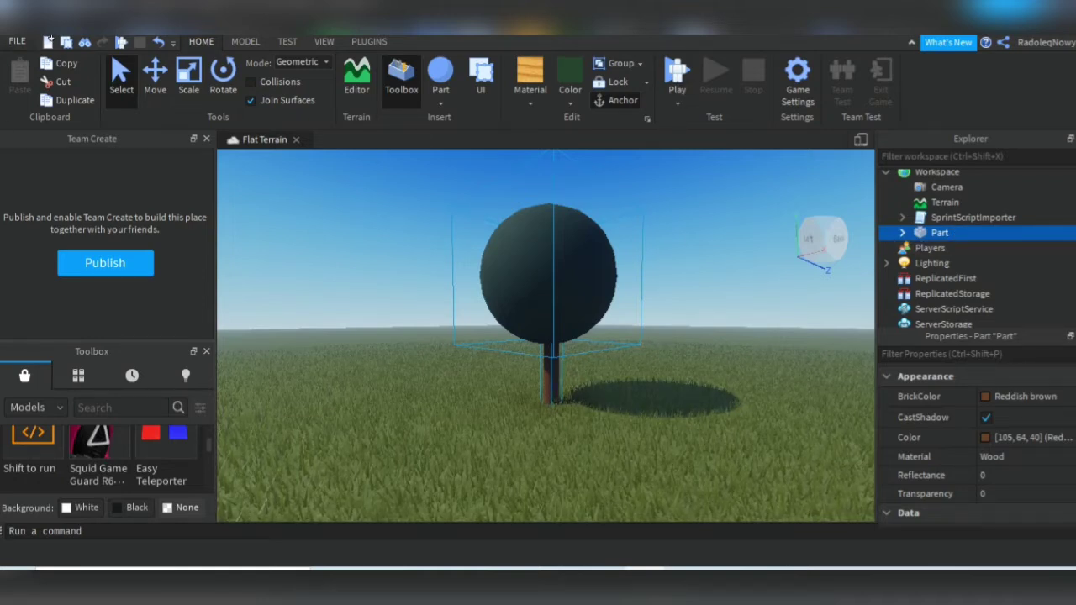
{"action": "left_click", "coordinate": [154, 89]}
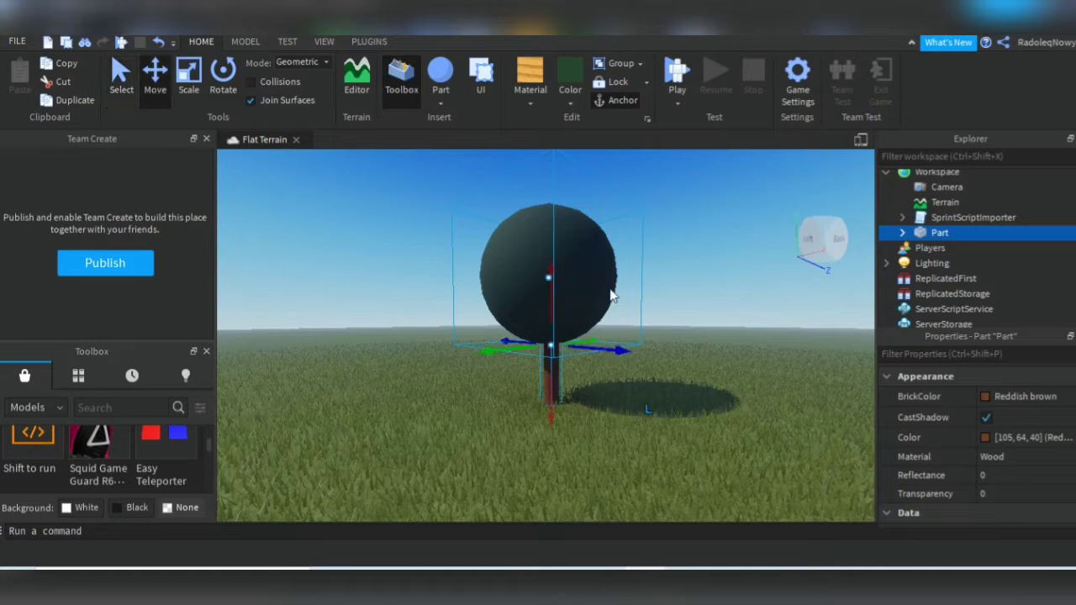
{"action": "left_click_drag", "start_coordinate": [599, 363], "coordinate": [677, 369]}
Group the trunk and its nested foliage into a model and move it along the Z axis to -175.
{"action": "right_click", "coordinate": [913, 232]}
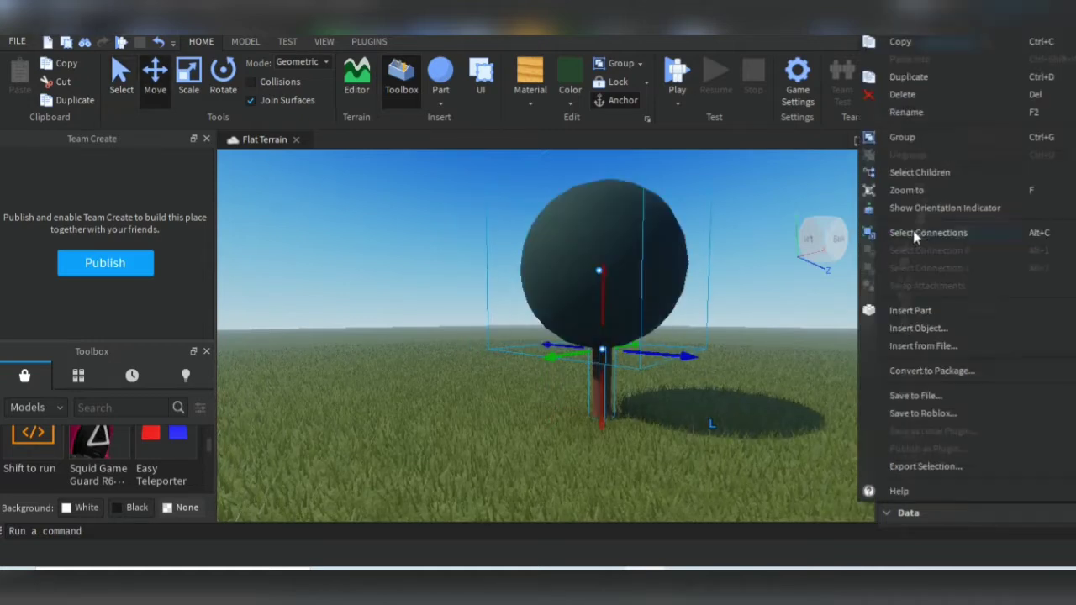
{"action": "left_click", "coordinate": [903, 138]}
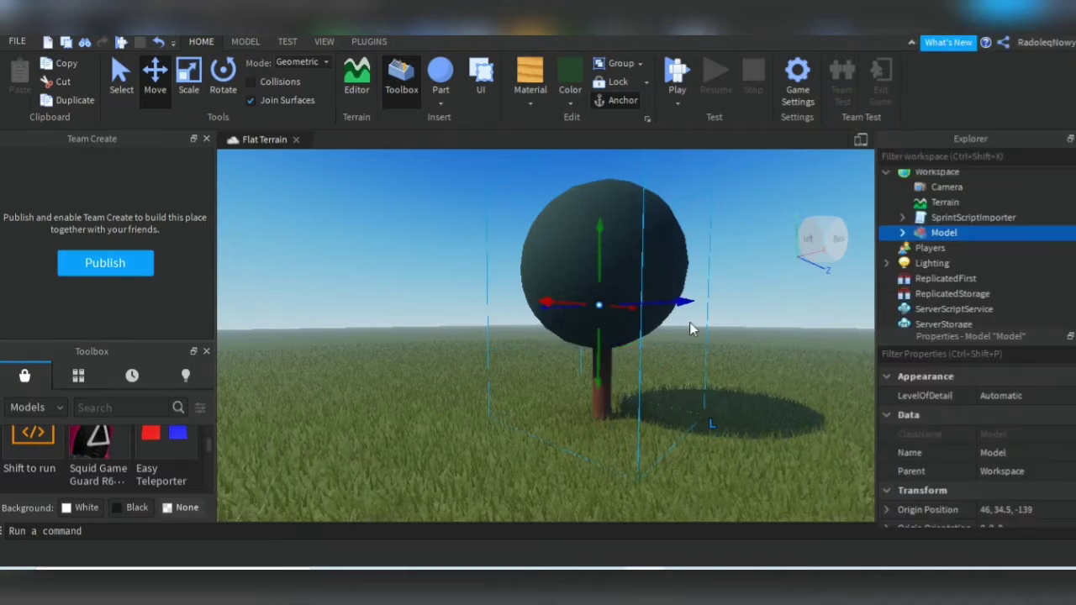
{"action": "left_click_drag", "start_coordinate": [683, 300], "coordinate": [581, 389]}
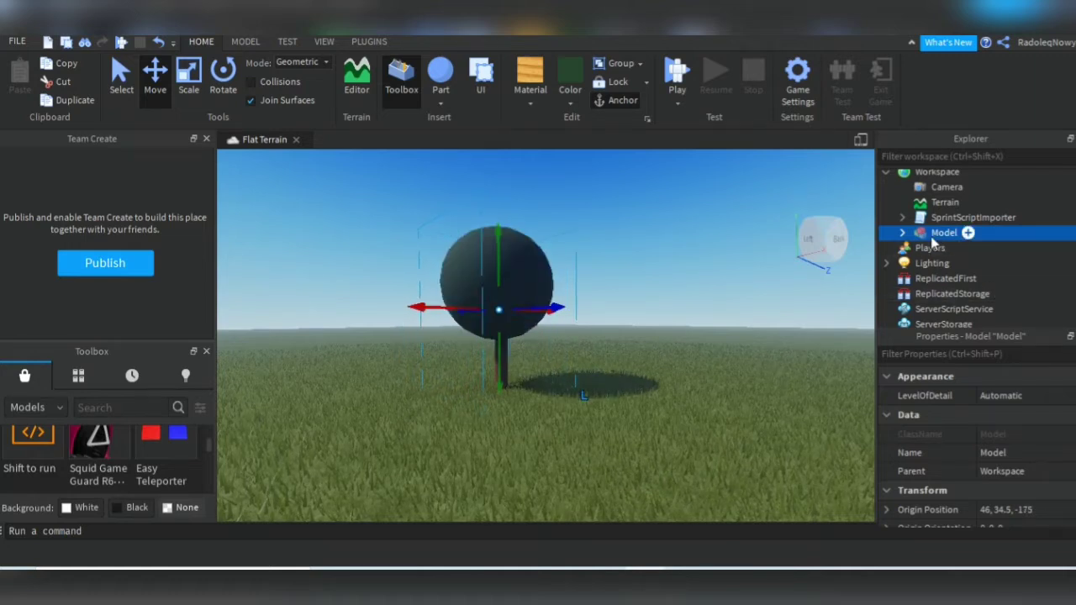
{"action": "right_click", "coordinate": [933, 237]}
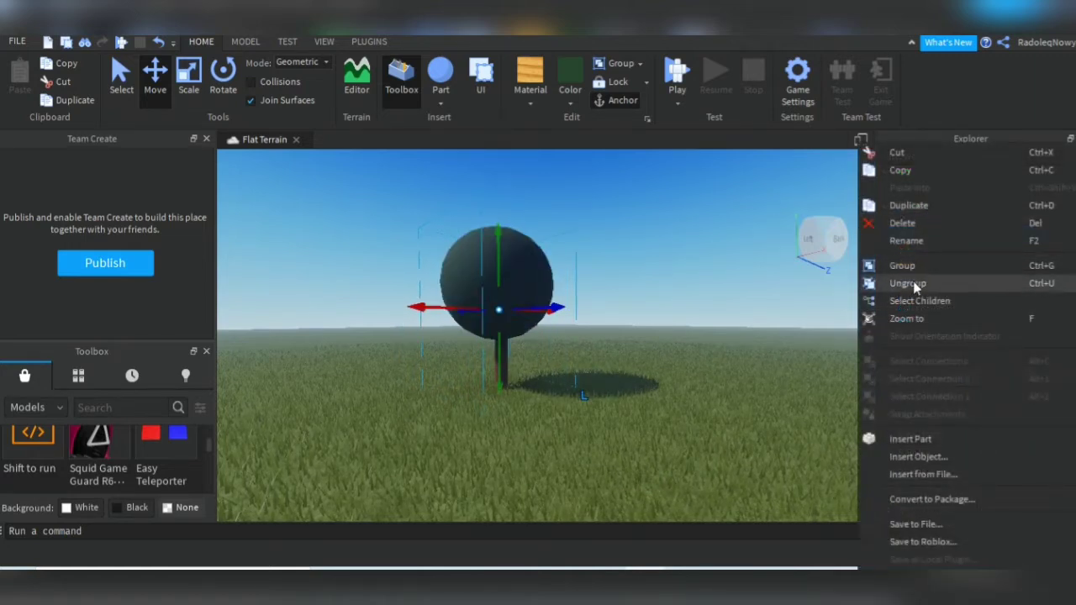
{"action": "left_click", "coordinate": [808, 258]}
{"action": "right_click_drag", "start_coordinate": [723, 292], "coordinate": [716, 335]}
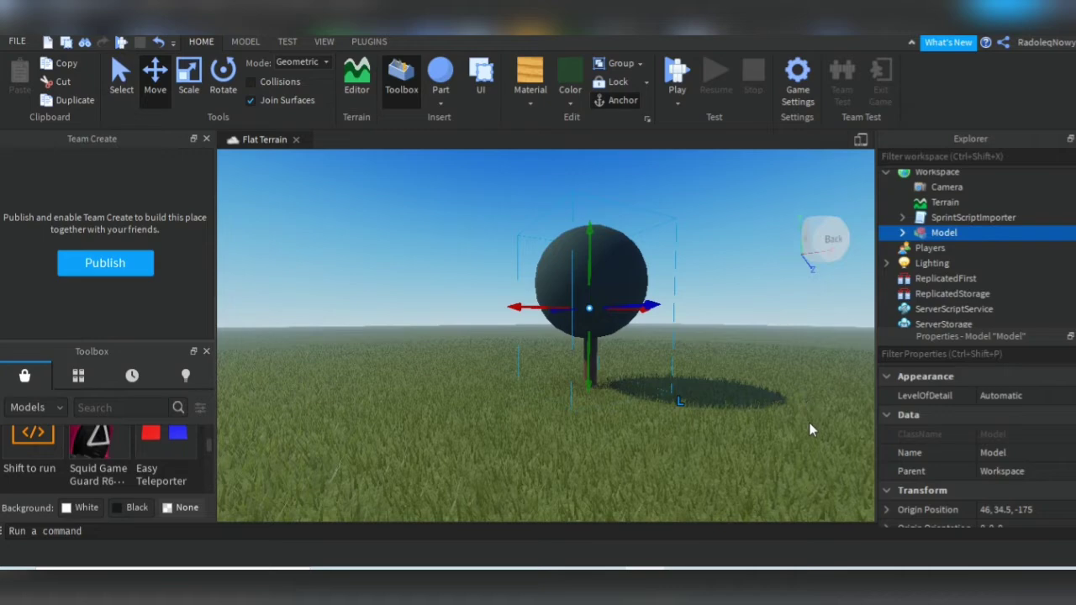
{"action": "right_click", "coordinate": [762, 343]}
{"action": "left_click", "coordinate": [690, 237]}
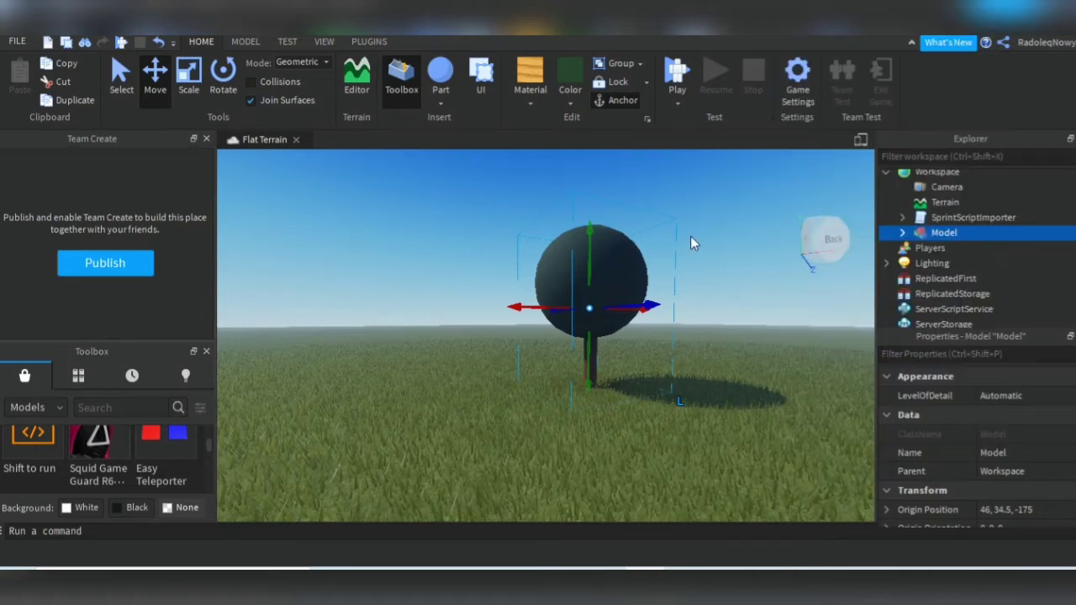
Rename the grouped trunk-and-foliage model as Tree.
{"action": "right_click", "coordinate": [943, 233]}
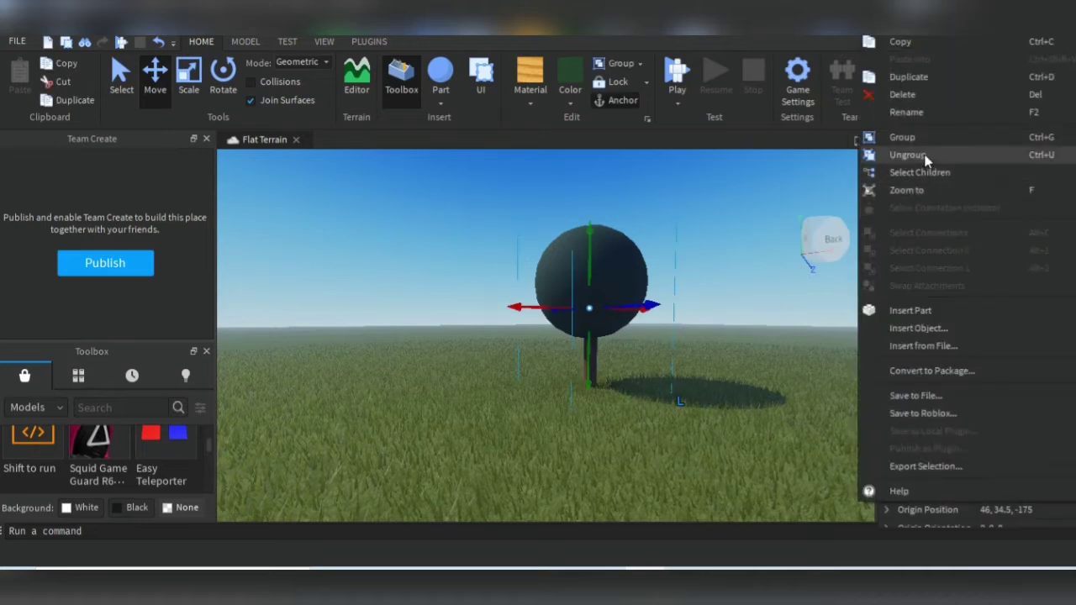
{"action": "left_click", "coordinate": [914, 114]}
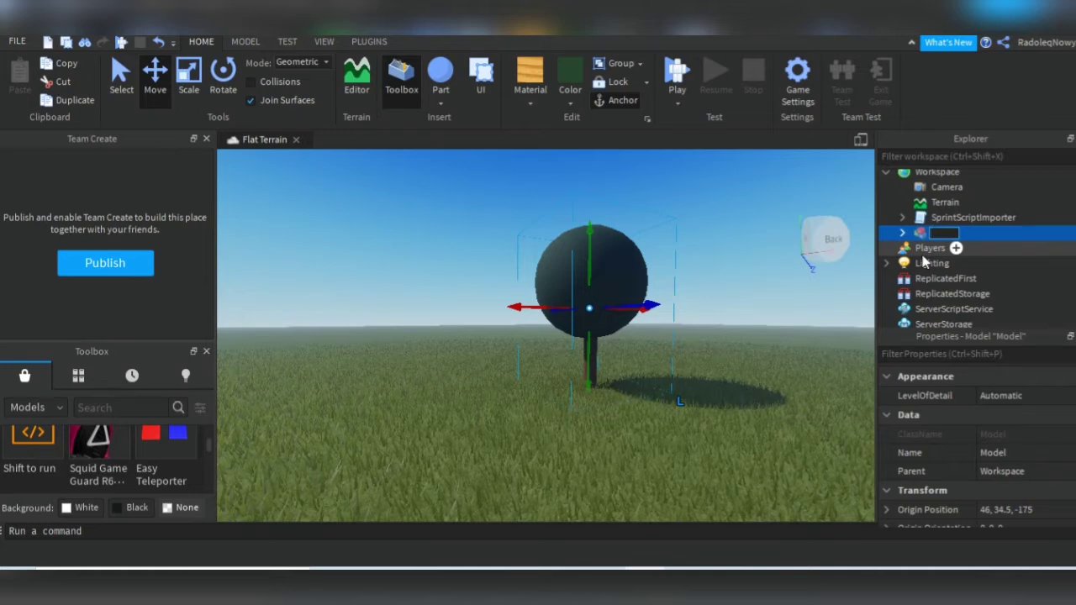
{"action": "type", "text": "Tree"}
{"action": "left_click", "coordinate": [719, 258]}
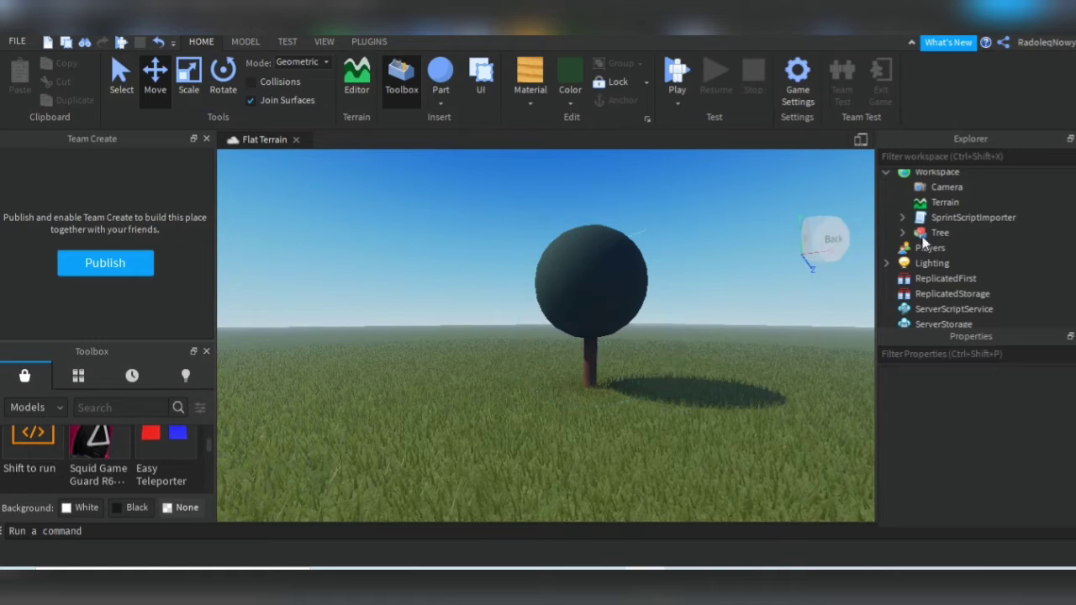
Start saving the Tree model to Roblox so that its asset details form opens.
{"action": "mouse_move", "coordinate": [929, 238]}
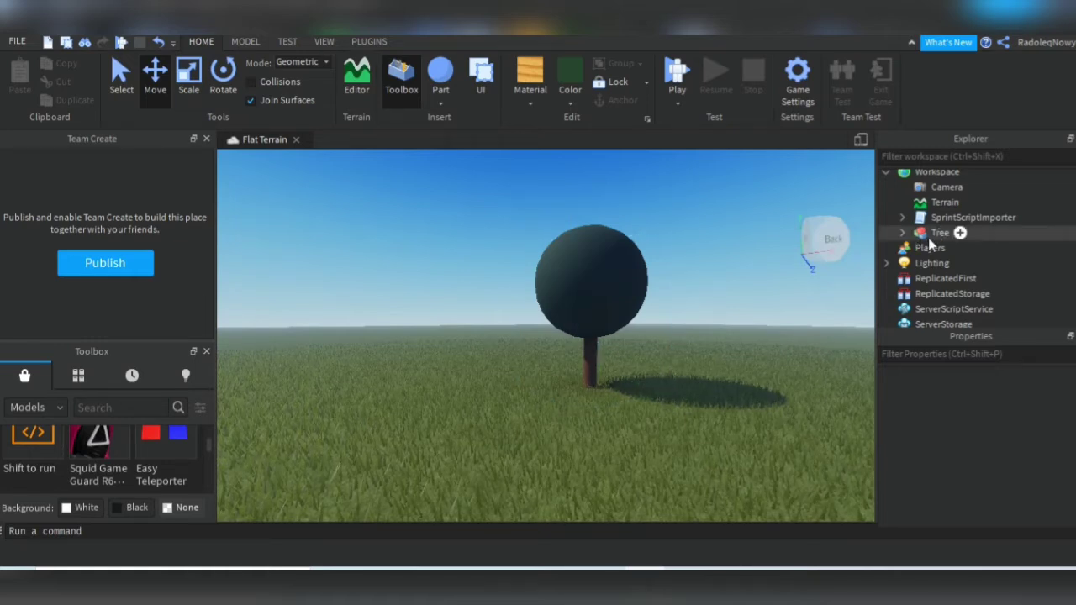
{"action": "left_click", "coordinate": [934, 234]}
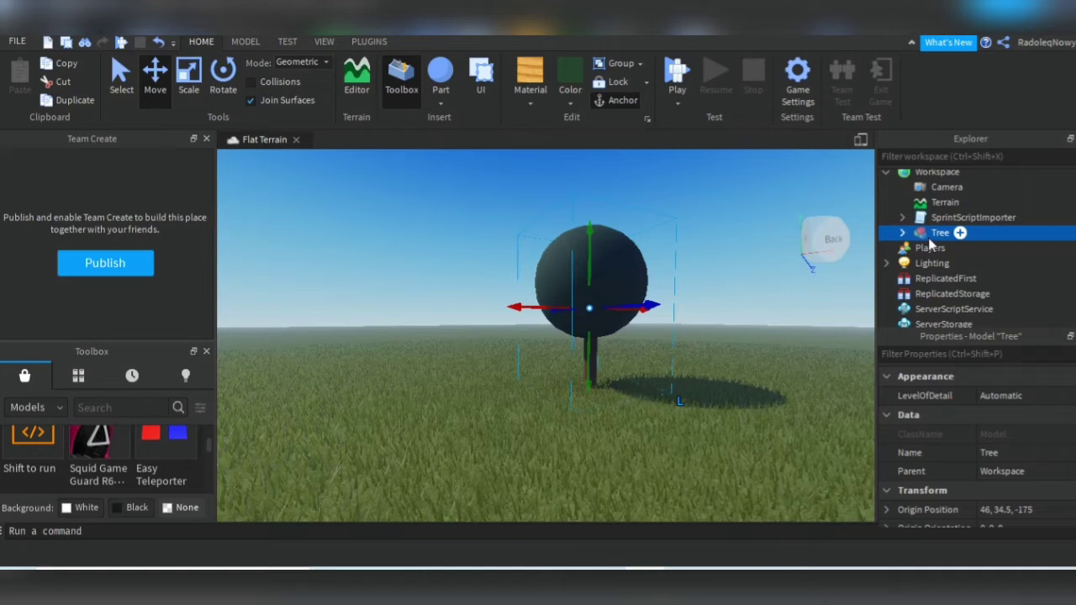
{"action": "right_click", "coordinate": [928, 235]}
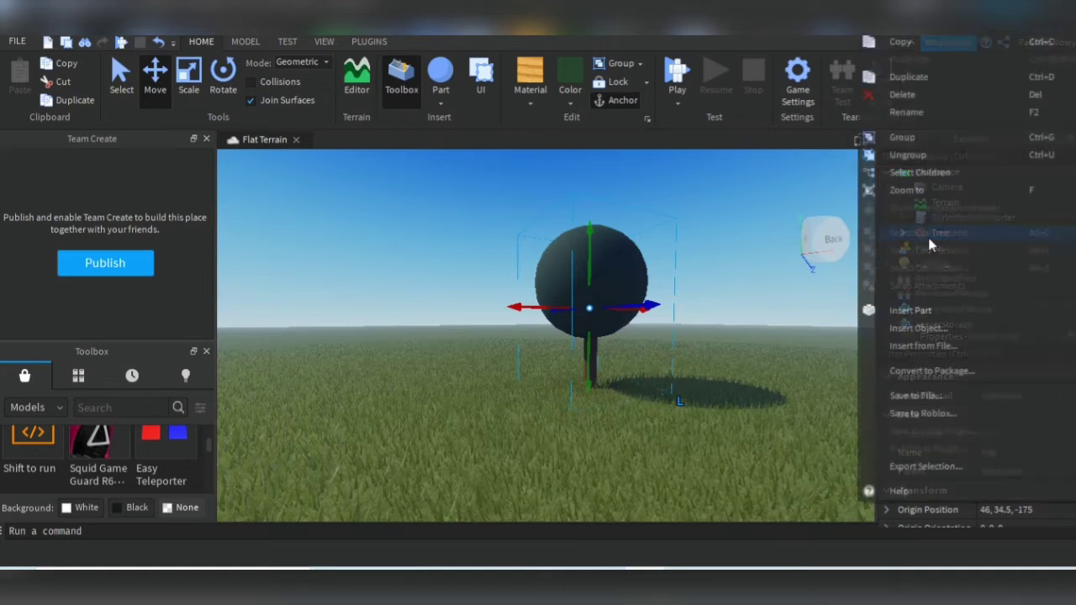
{"action": "left_click", "coordinate": [896, 414]}
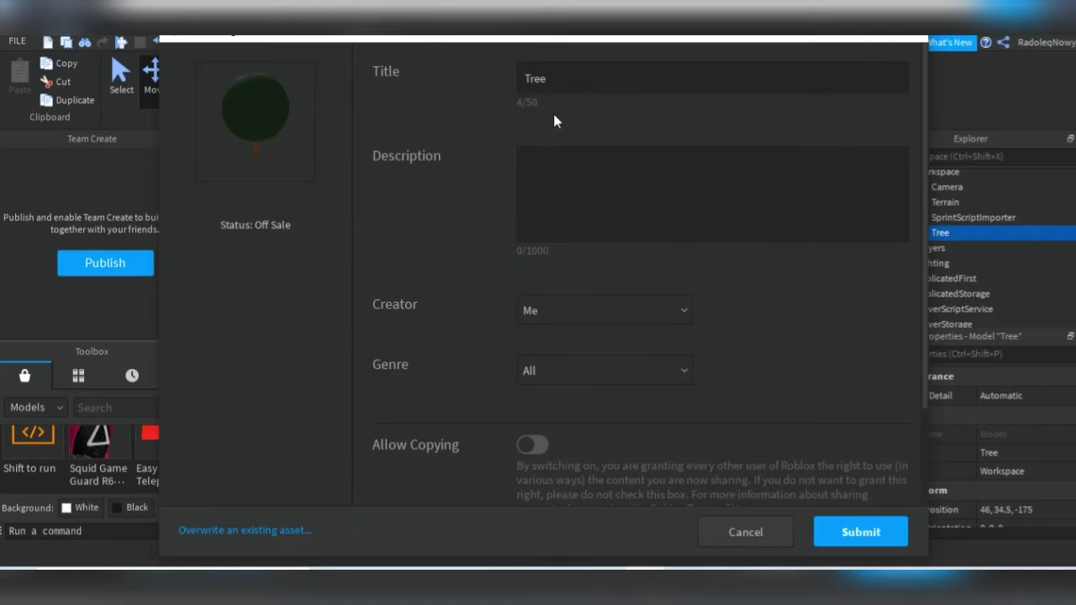
Try to submit the Tree asset with the description "hfhfdyfhf".
{"action": "left_click", "coordinate": [611, 184]}
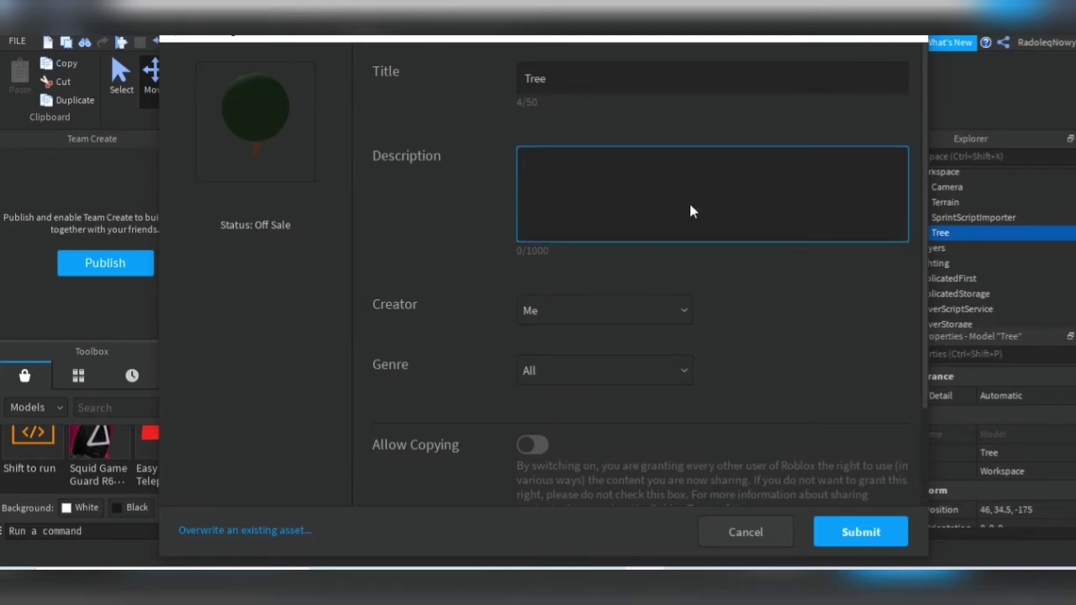
{"action": "type", "text": "hfhfdyfhf"}
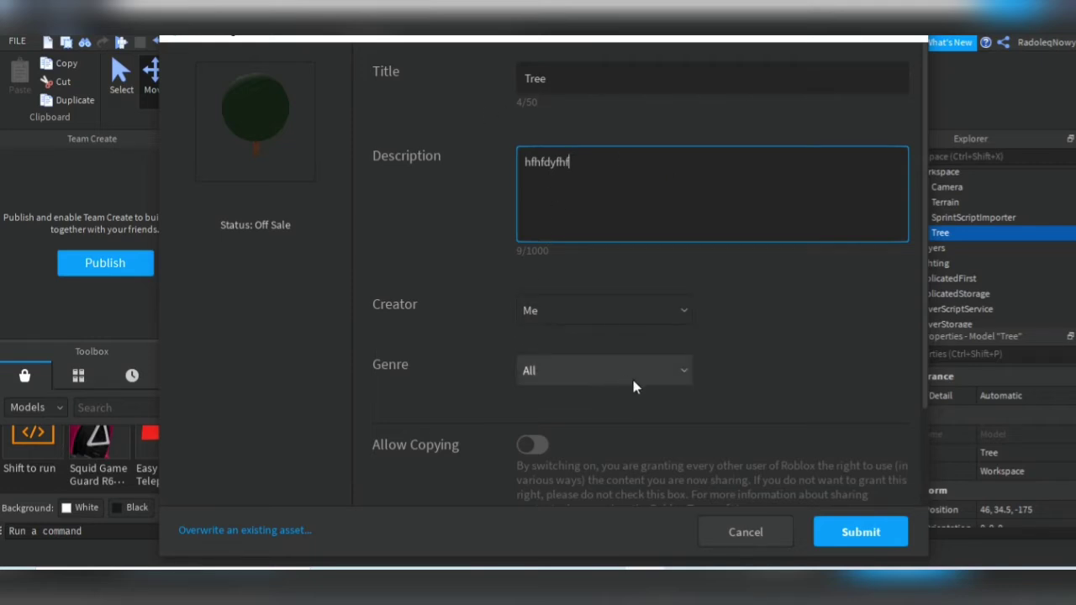
{"action": "left_click", "coordinate": [828, 536]}
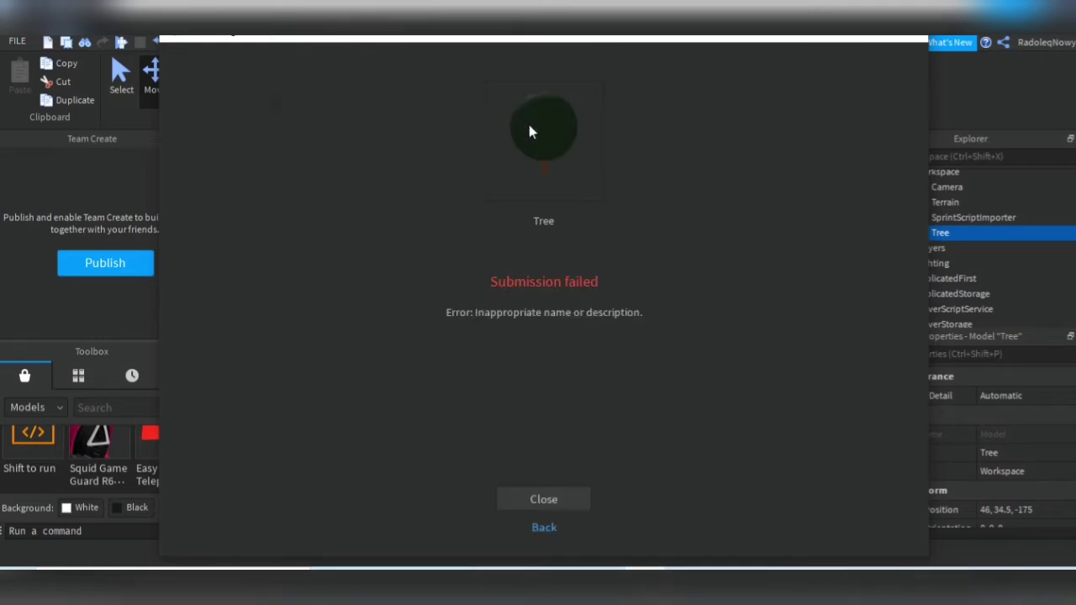
Return to the asset form, resubmit the Tree model without the previous description and close the submission dialog.
{"action": "left_click", "coordinate": [545, 528]}
{"action": "left_click", "coordinate": [644, 167]}
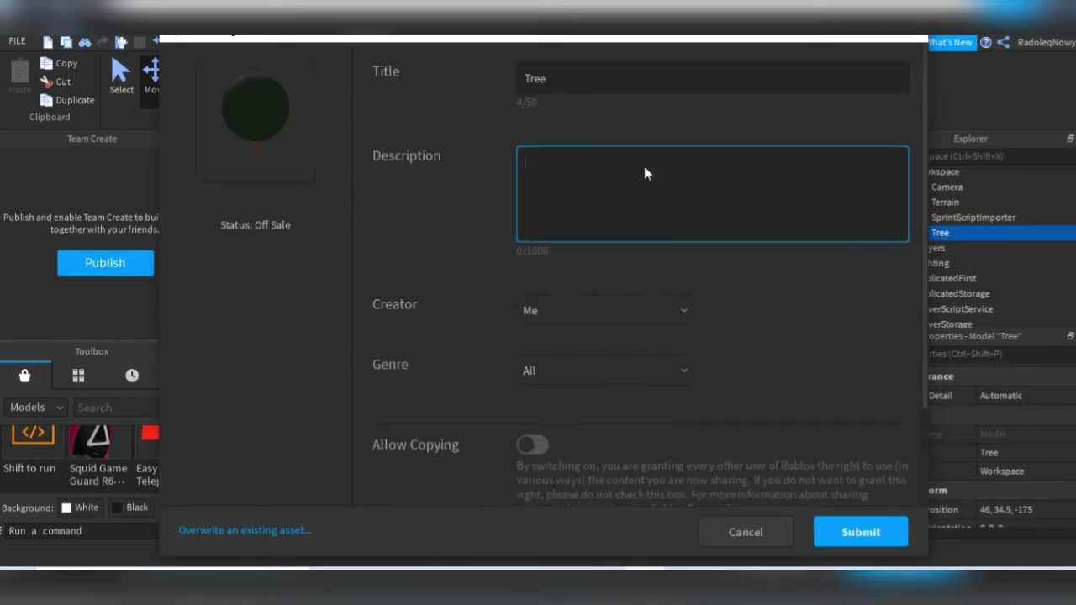
{"action": "left_click", "coordinate": [860, 531]}
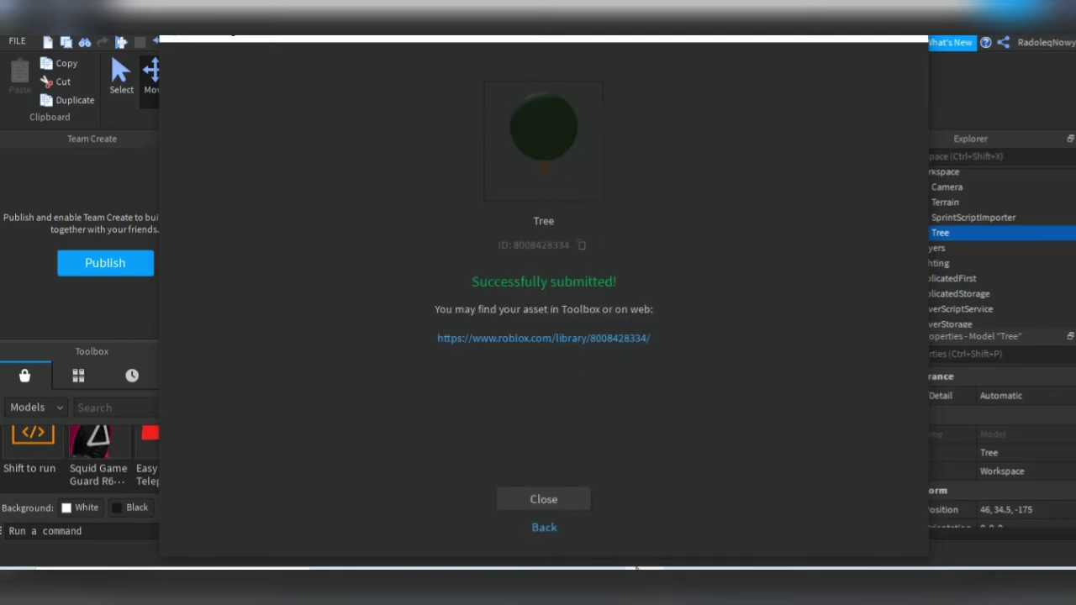
{"action": "left_click", "coordinate": [553, 500]}
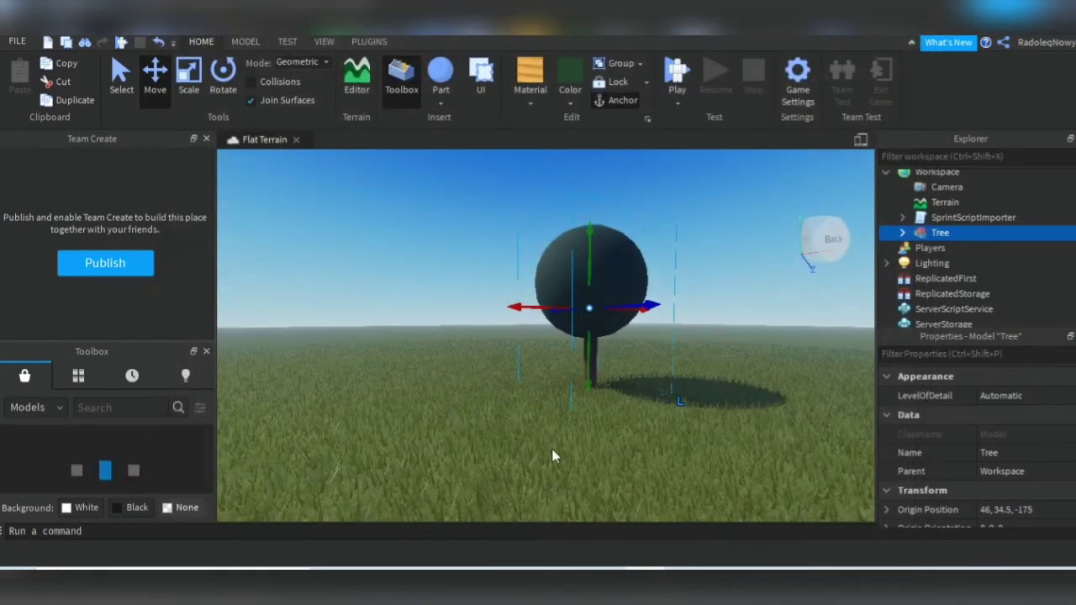
Insert a copy of the saved Tree from My Models and move it along the blue axis to Z -350.38.
{"action": "right_click_drag", "start_coordinate": [642, 384], "coordinate": [689, 382]}
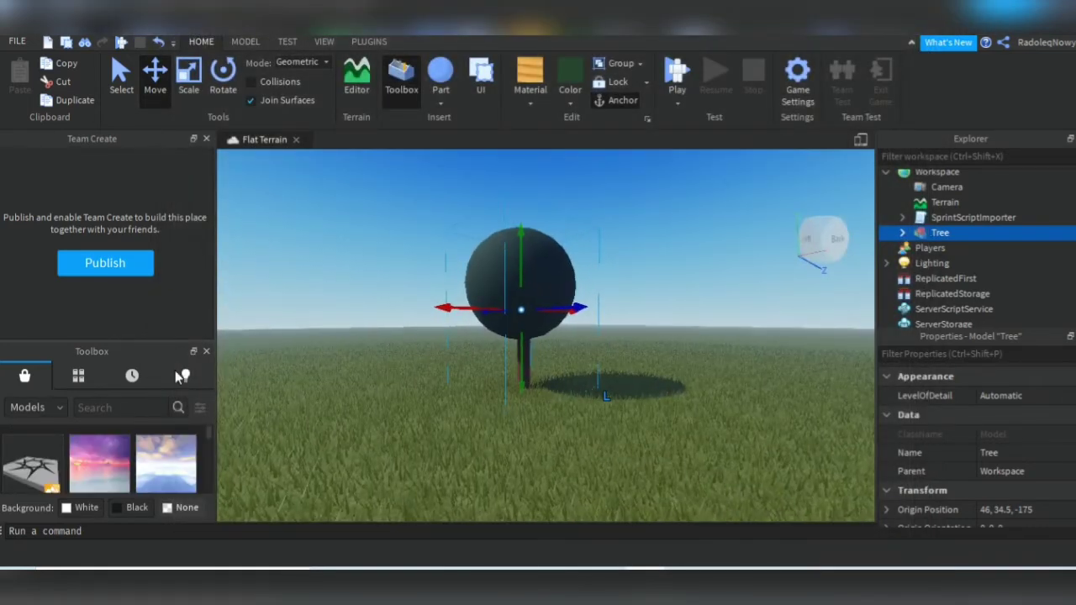
{"action": "left_click", "coordinate": [77, 377]}
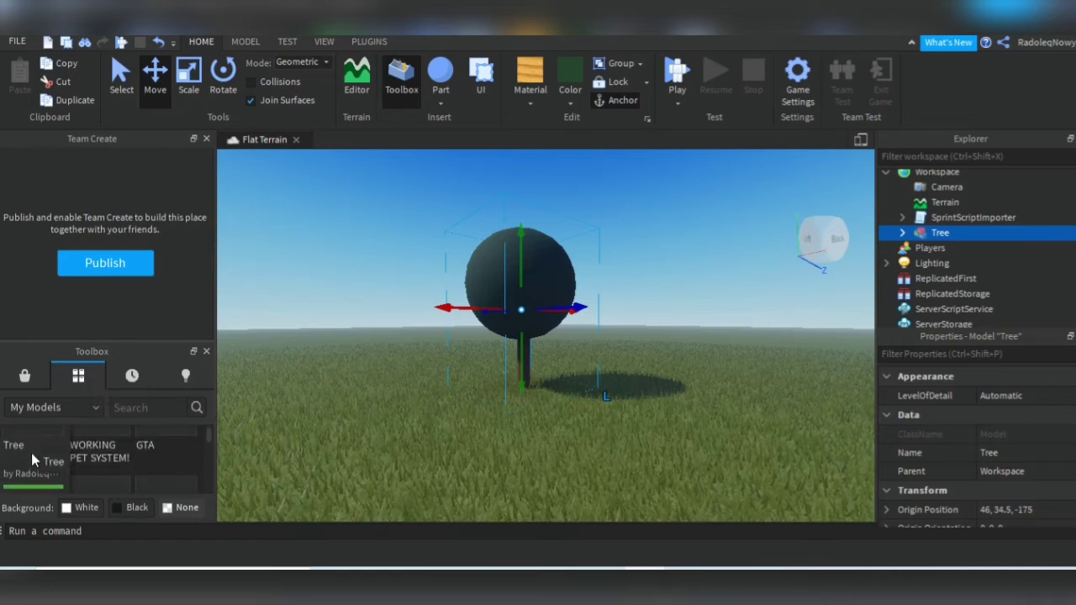
{"action": "scroll", "coordinate": [32, 455], "scroll_direction": "up", "scroll_amount": 1}
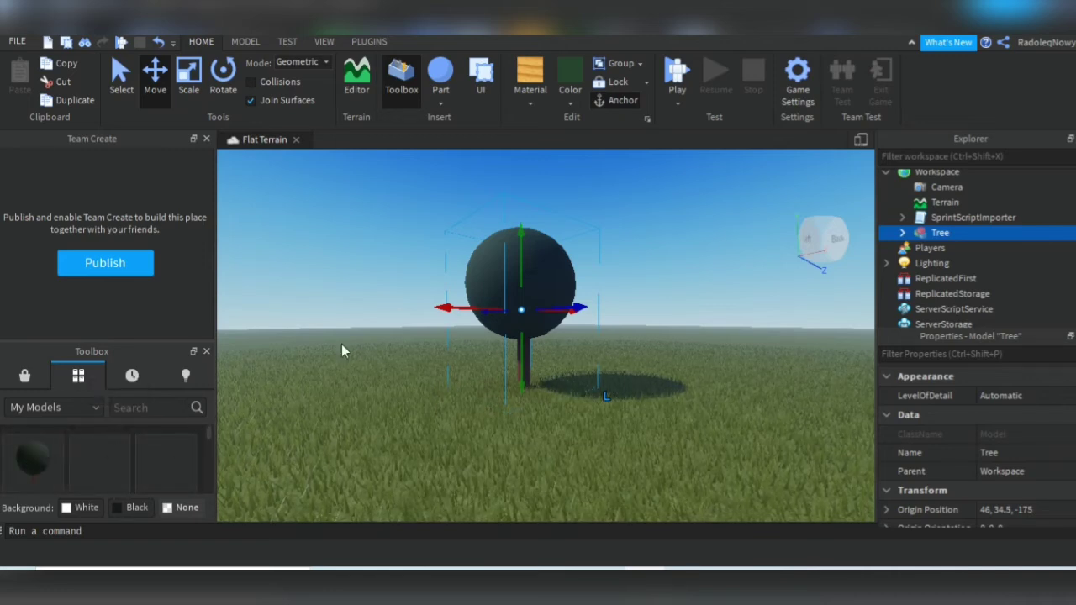
{"action": "left_click", "coordinate": [40, 463]}
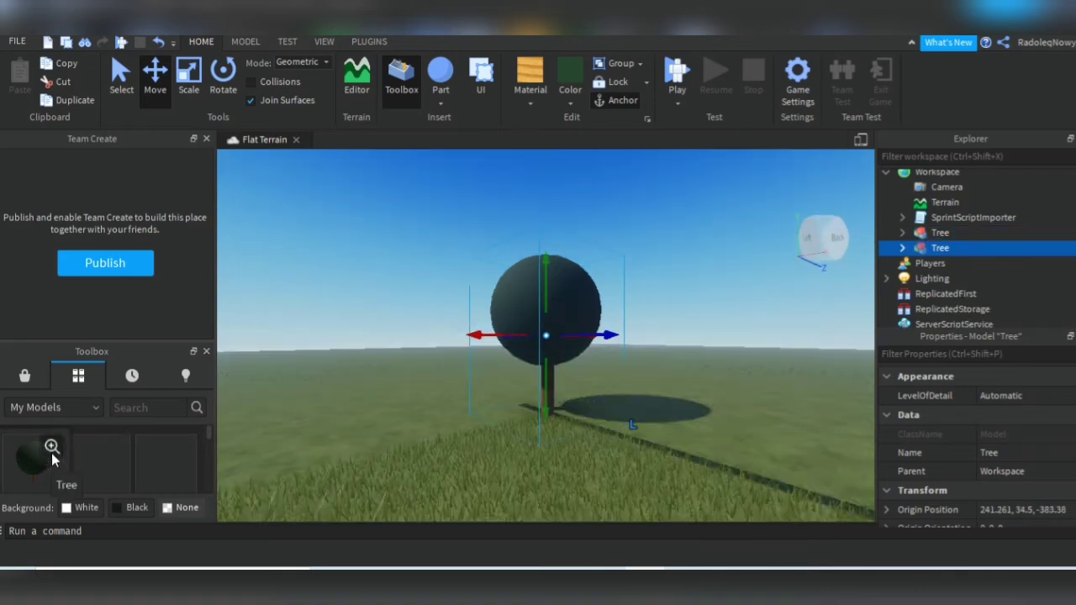
{"action": "right_click_drag", "start_coordinate": [407, 387], "coordinate": [426, 397]}
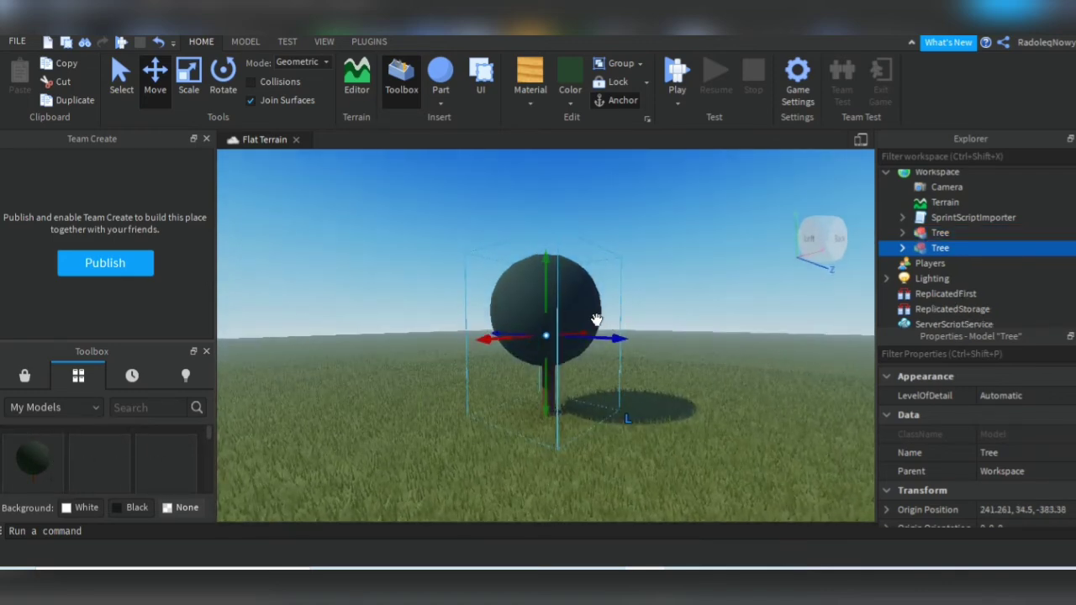
{"action": "left_click_drag", "start_coordinate": [600, 338], "coordinate": [730, 374]}
Insert two more copies of the saved Tree at different spots on the terrain between the existing trees.
{"action": "scroll", "coordinate": [644, 412], "scroll_direction": "down", "scroll_amount": 5}
{"action": "right_click_drag", "start_coordinate": [650, 421], "coordinate": [622, 391]}
{"action": "mouse_move", "coordinate": [45, 454]}
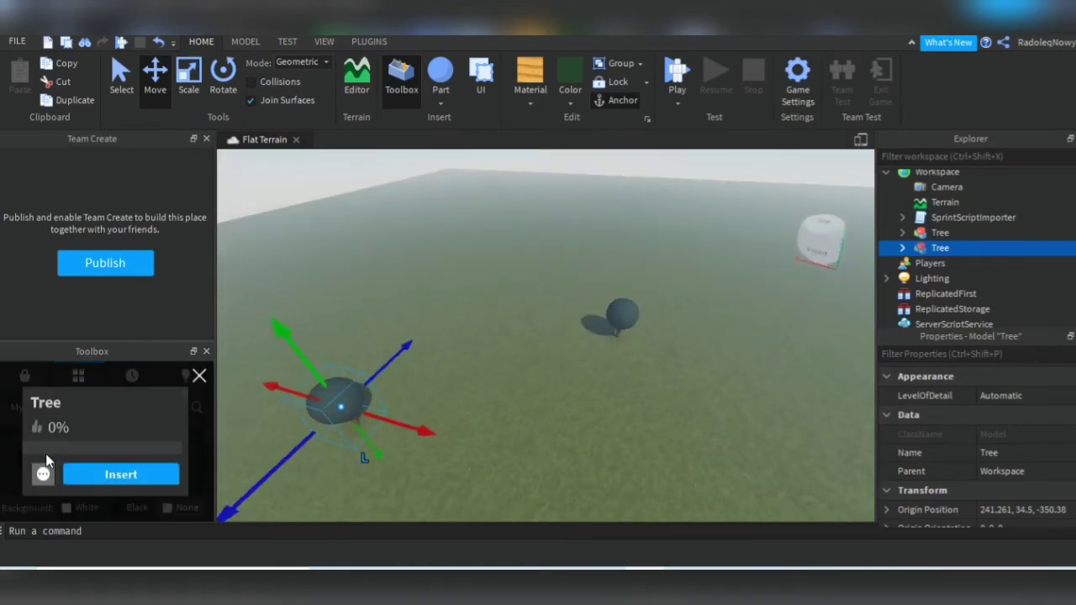
{"action": "left_click", "coordinate": [108, 476]}
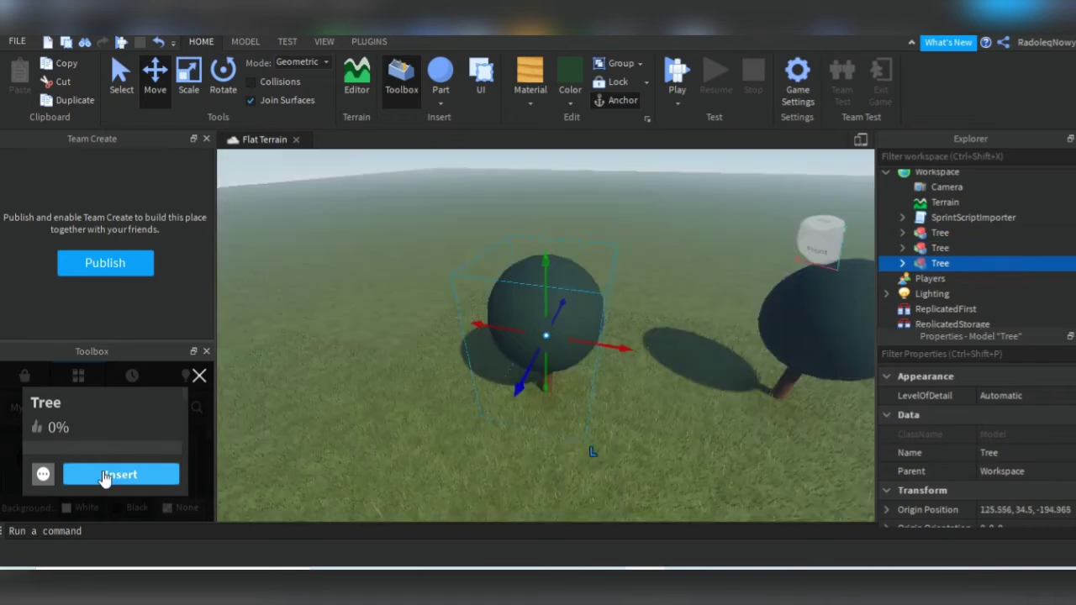
{"action": "scroll", "coordinate": [512, 350], "scroll_direction": "down", "scroll_amount": 4}
{"action": "right_click_drag", "start_coordinate": [512, 351], "coordinate": [511, 357]}
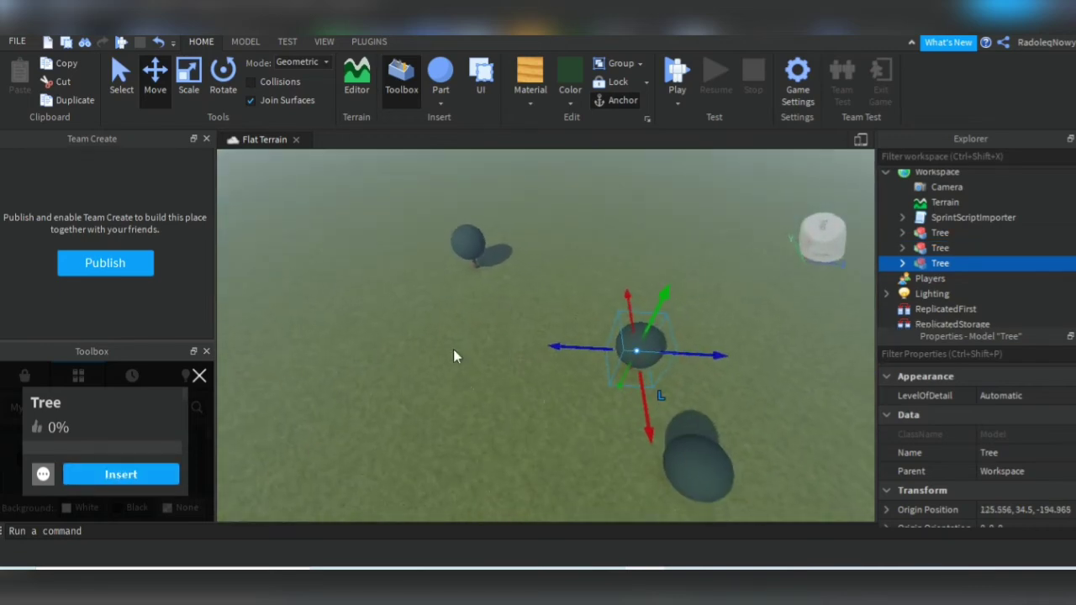
{"action": "left_click", "coordinate": [152, 475]}
{"action": "scroll", "coordinate": [580, 300], "scroll_direction": "up", "scroll_amount": 3}
{"action": "right_click_drag", "start_coordinate": [580, 300], "coordinate": [566, 304]}
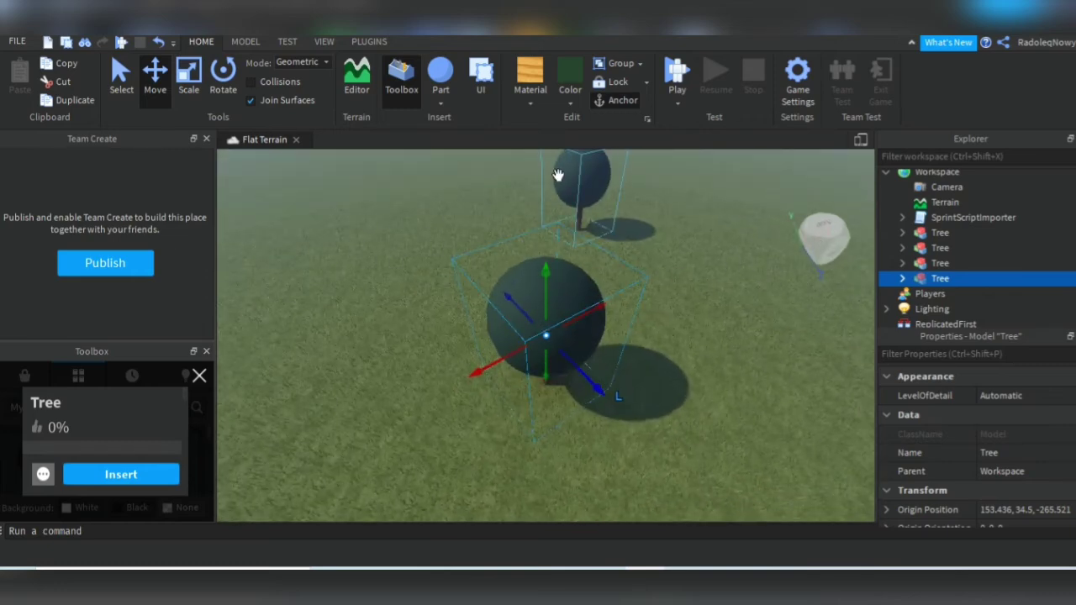
{"action": "left_click", "coordinate": [607, 569]}
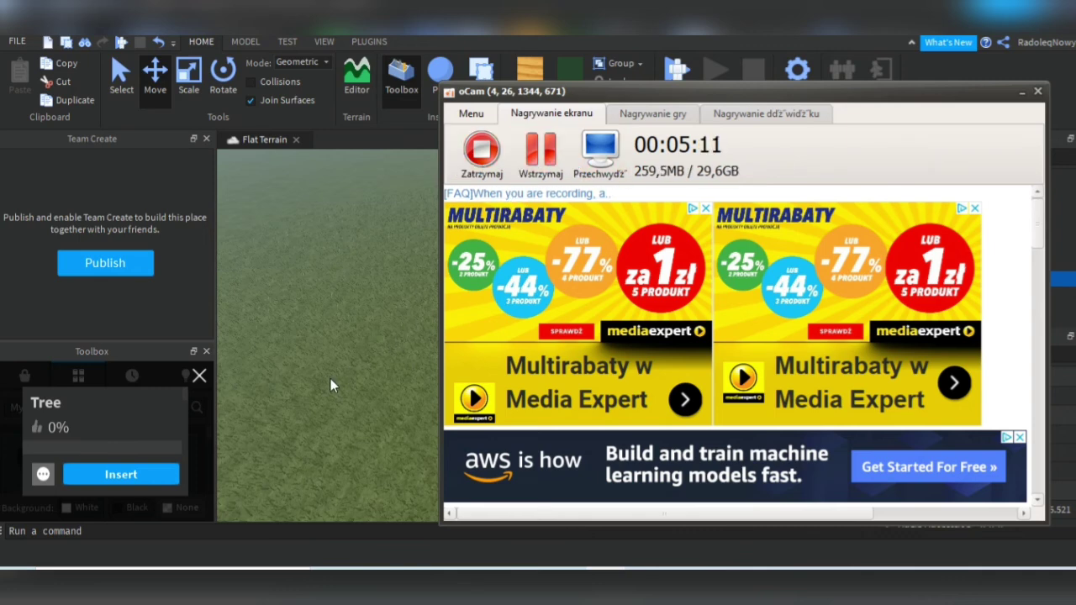
{"action": "left_click", "coordinate": [319, 242]}
{"action": "right_click", "coordinate": [318, 244]}
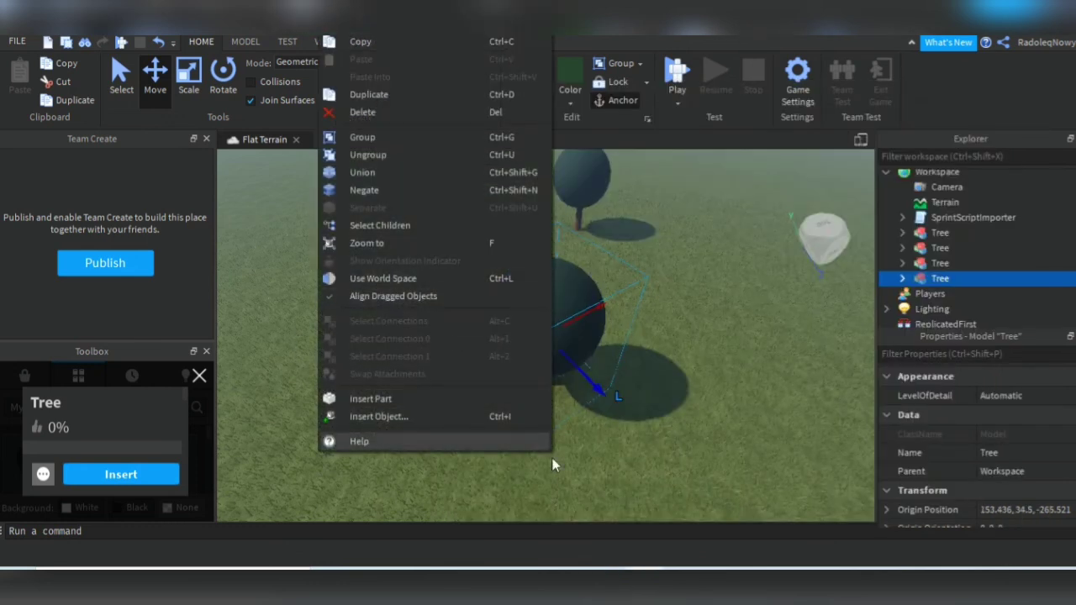
{"action": "key", "text": "alt+Tab"}
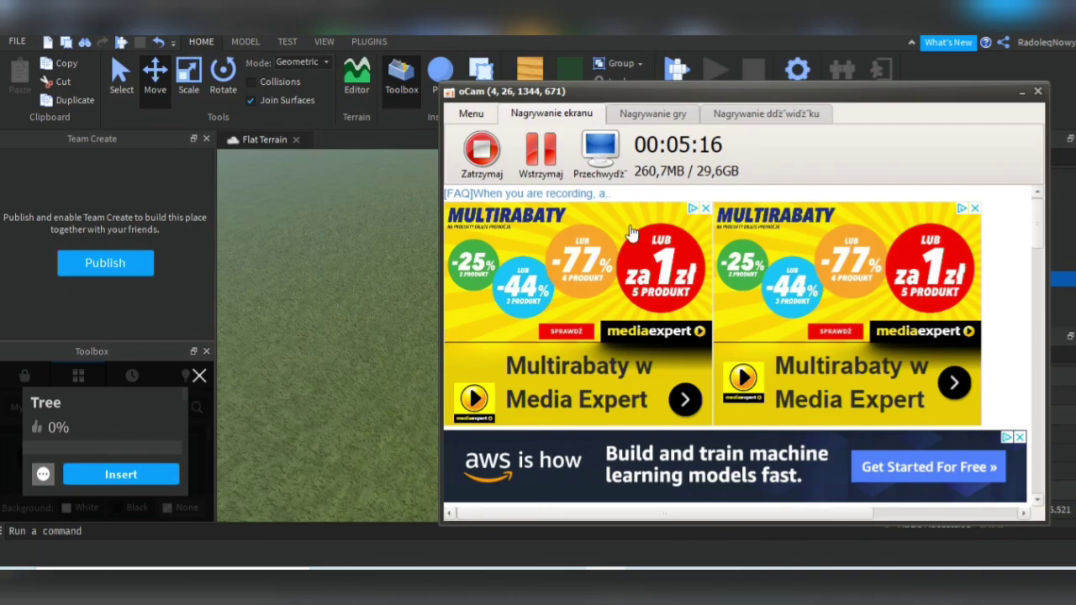